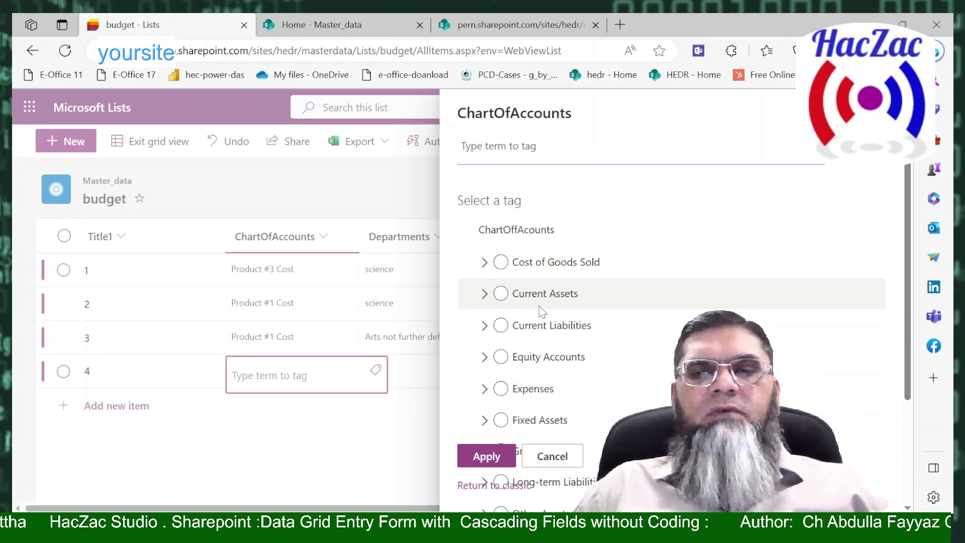
Tag item 4's ChartOfAccounts field with Product #1 Cost, found under Cost of Goods Sold > 5000.
left_click(562, 297)
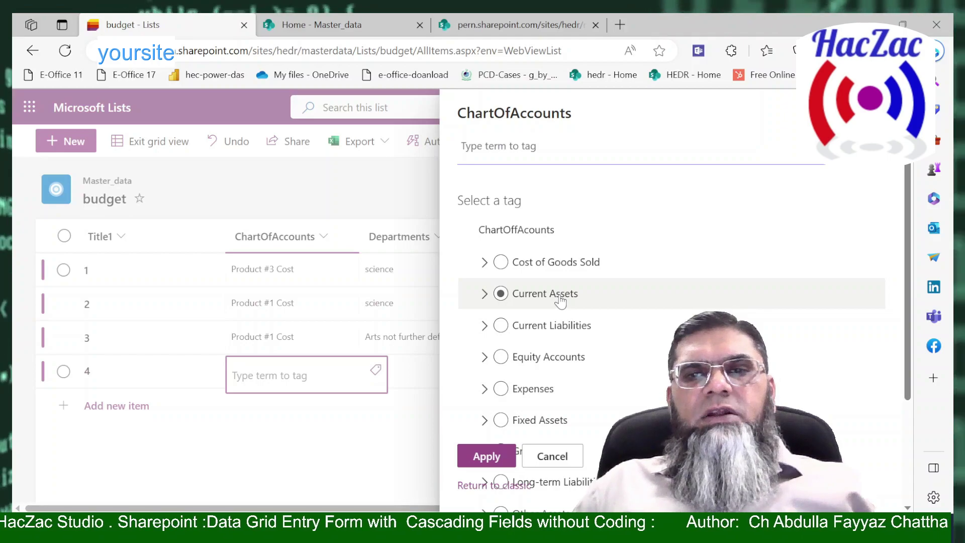
left_click(484, 262)
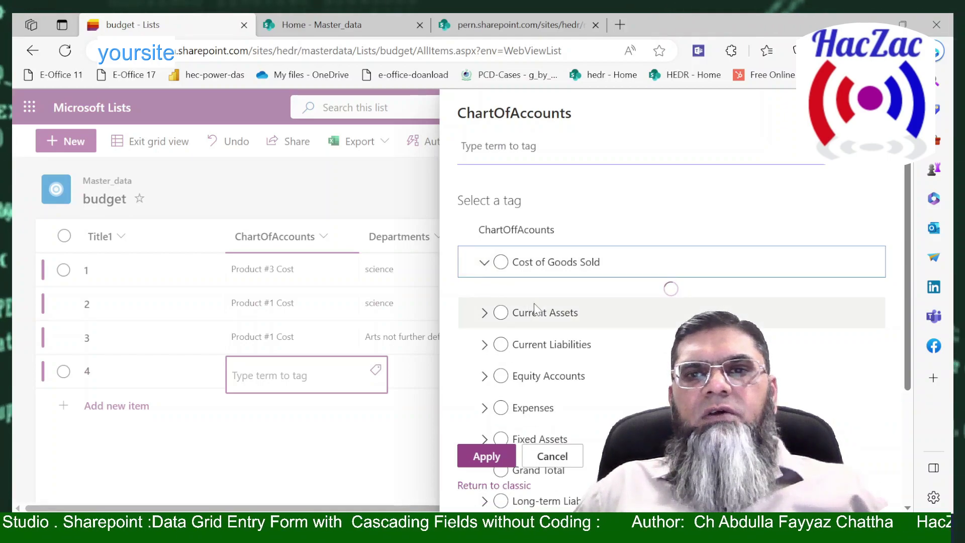
left_click(499, 297)
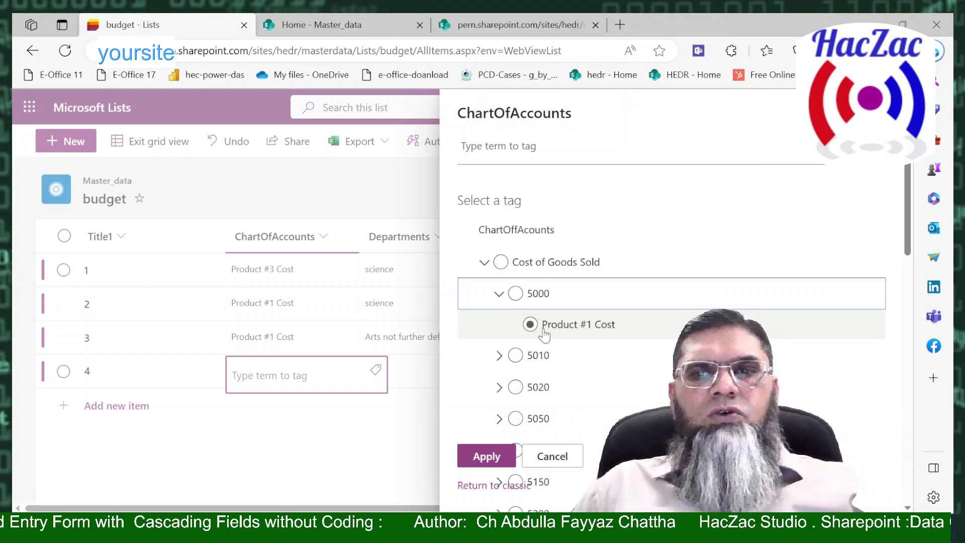
left_click(578, 324)
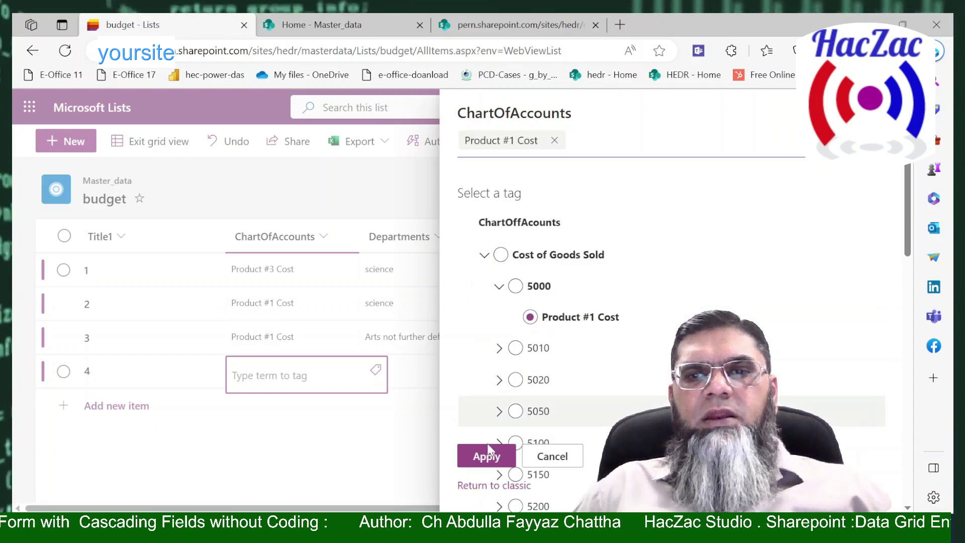
left_click(485, 458)
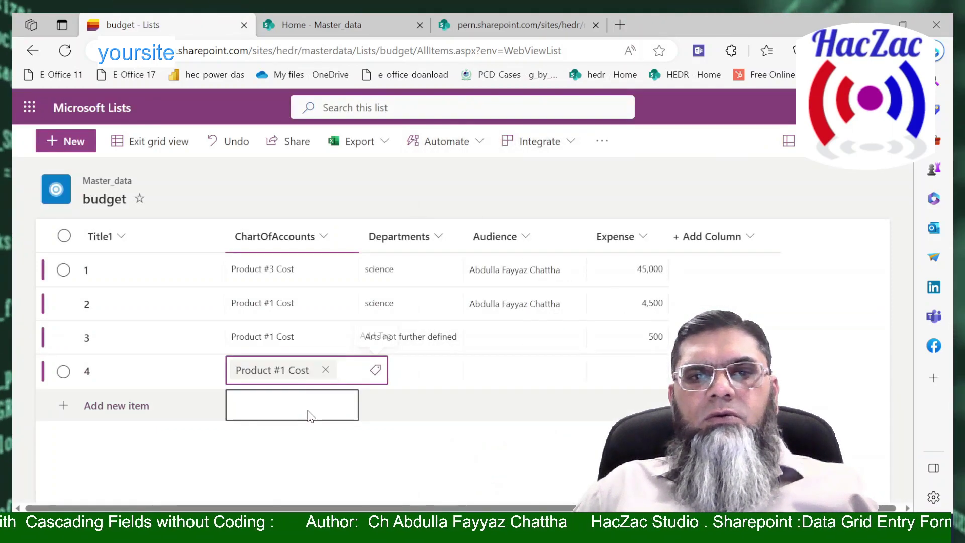
Tag item 4's Departments field with the audio-visual techniques and media production term under Arts and humanities.
left_click(415, 367)
left_click(444, 372)
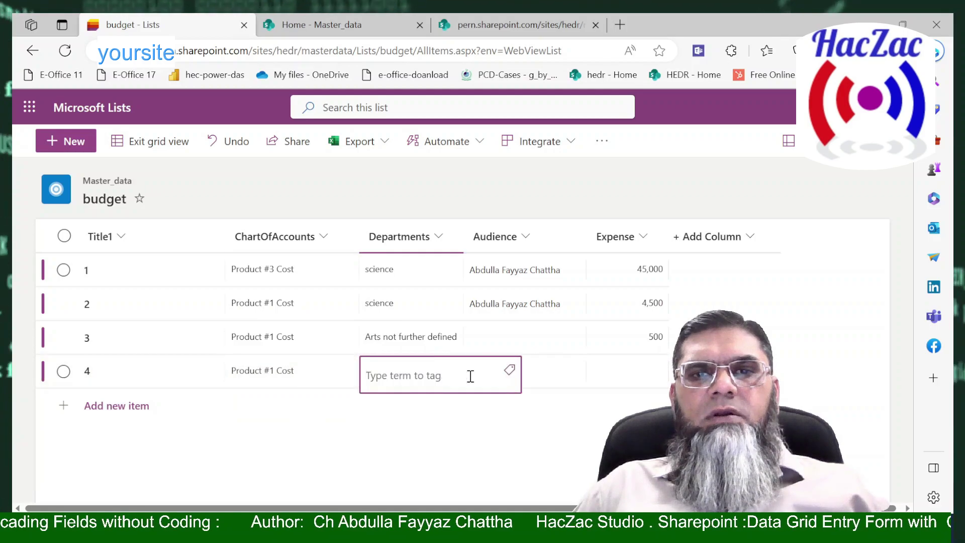
left_click(509, 370)
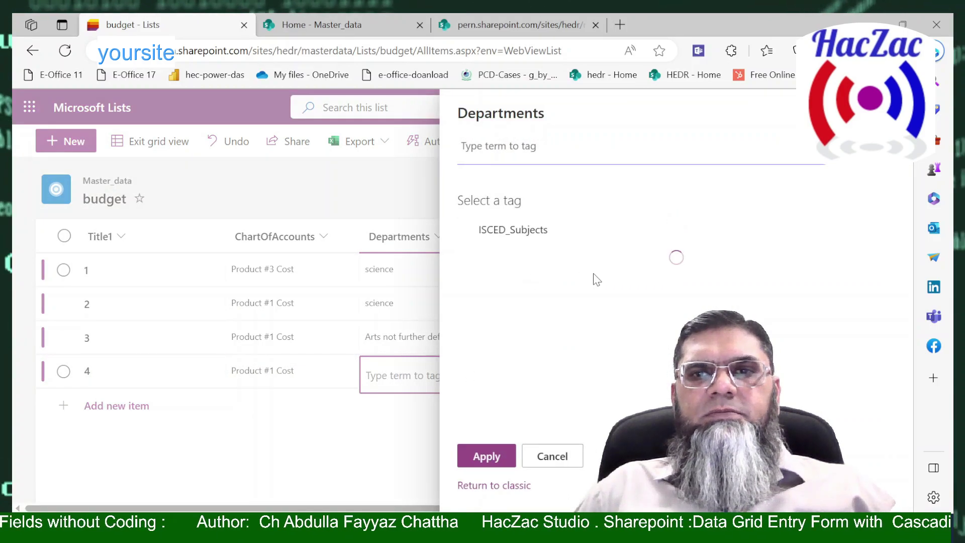
left_click(500, 287)
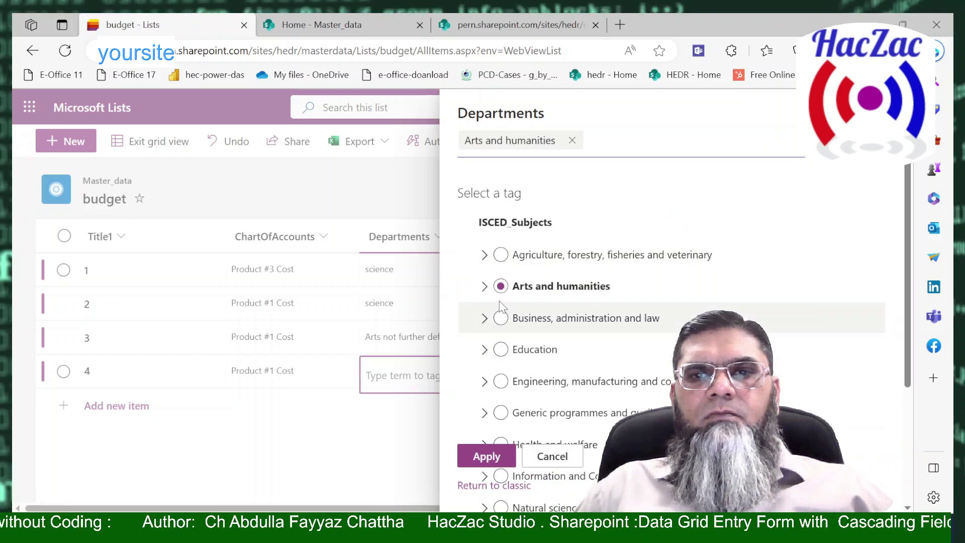
left_click(485, 287)
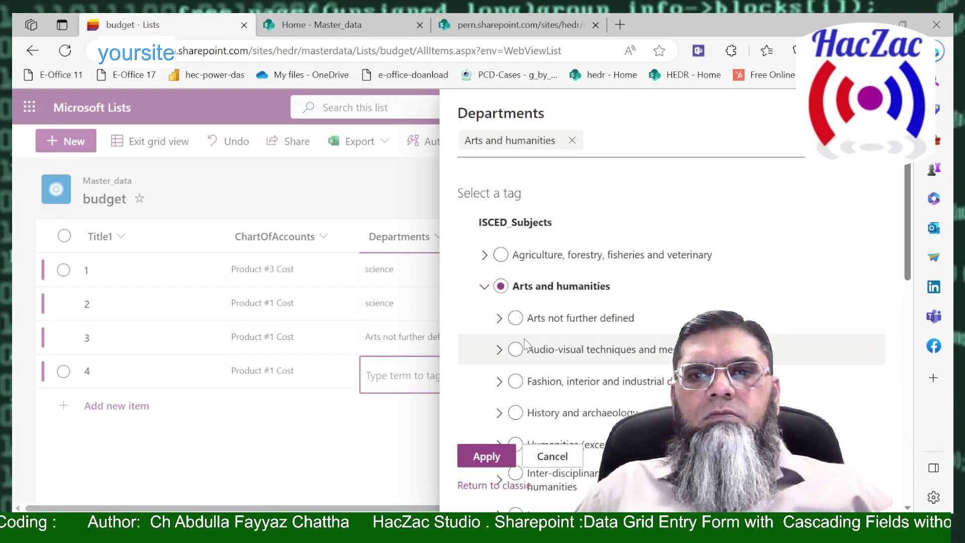
left_click(515, 349)
left_click(495, 456)
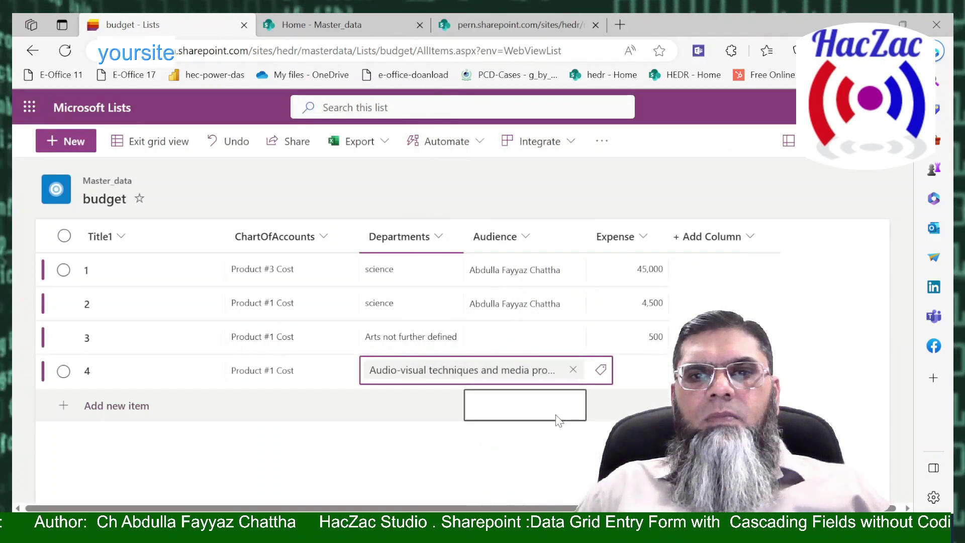
Set item 4's Expense to 600 in the budget list.
left_click(646, 378)
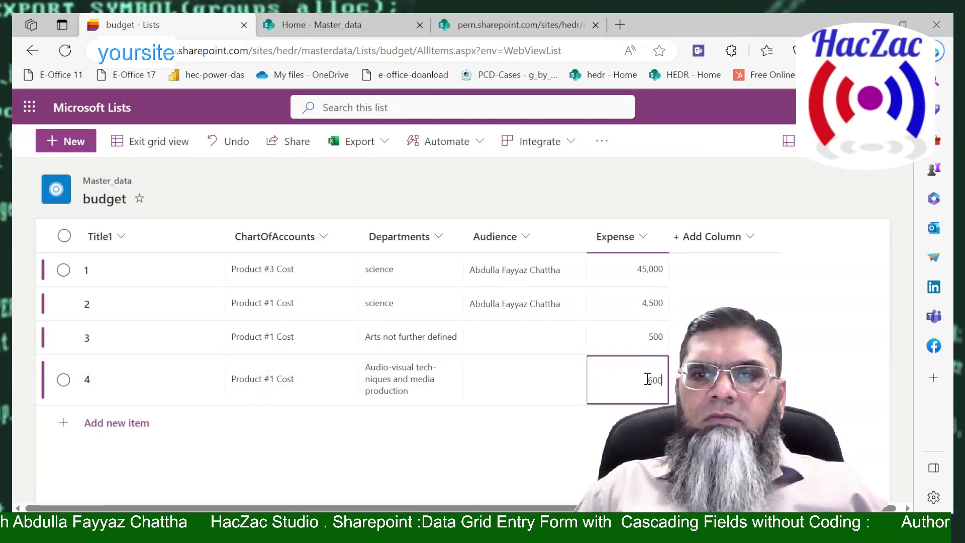
type("600")
key("Return")
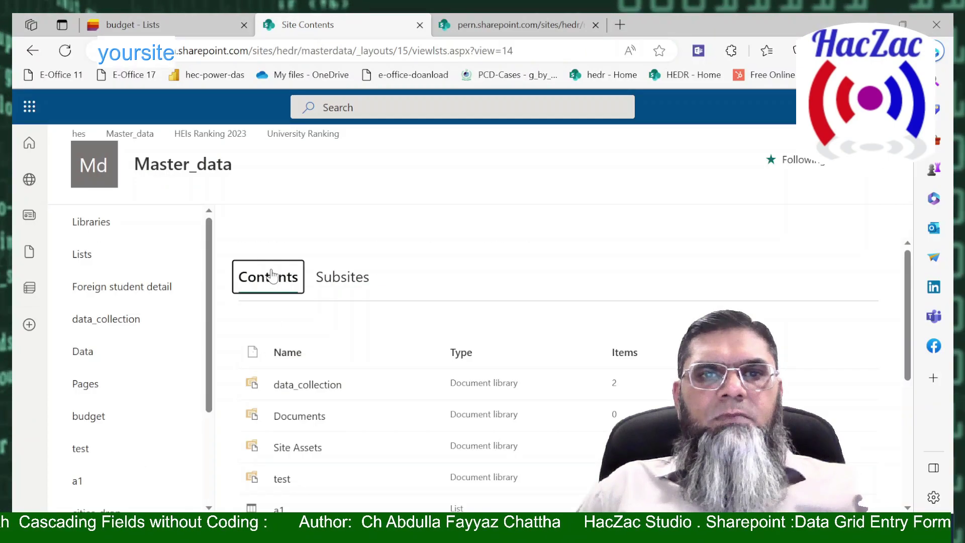
Create a new list named test_cascade_feild from the Master_data site contents.
left_click(257, 224)
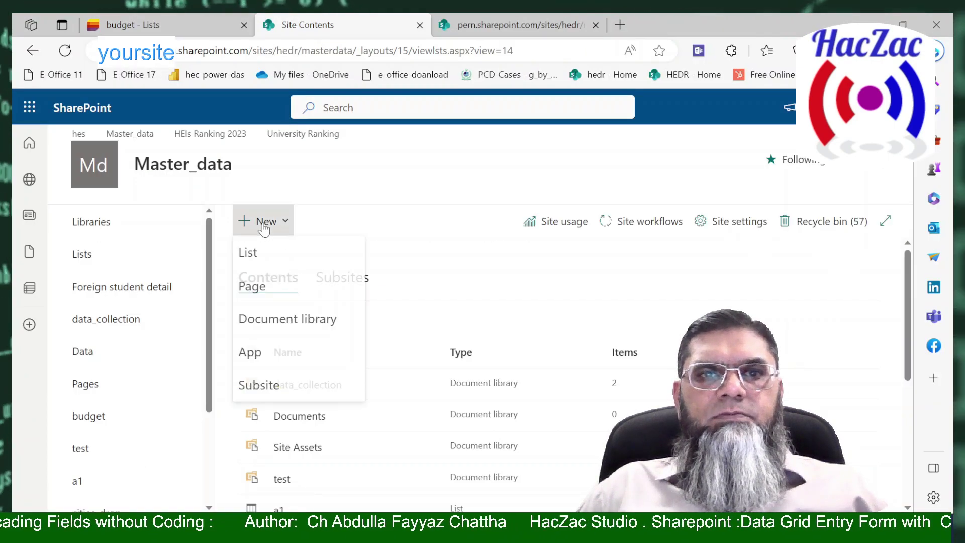
left_click(266, 250)
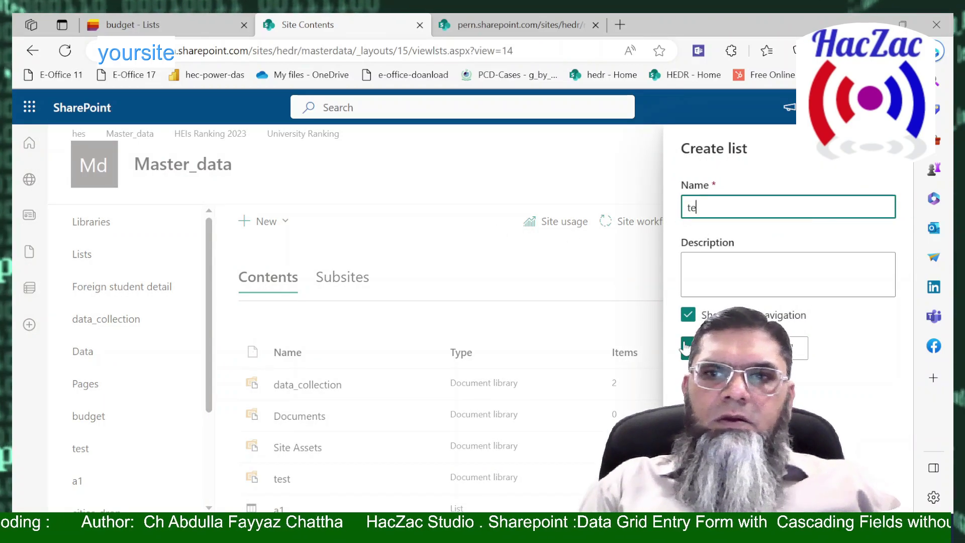
type("test_cascade_feild")
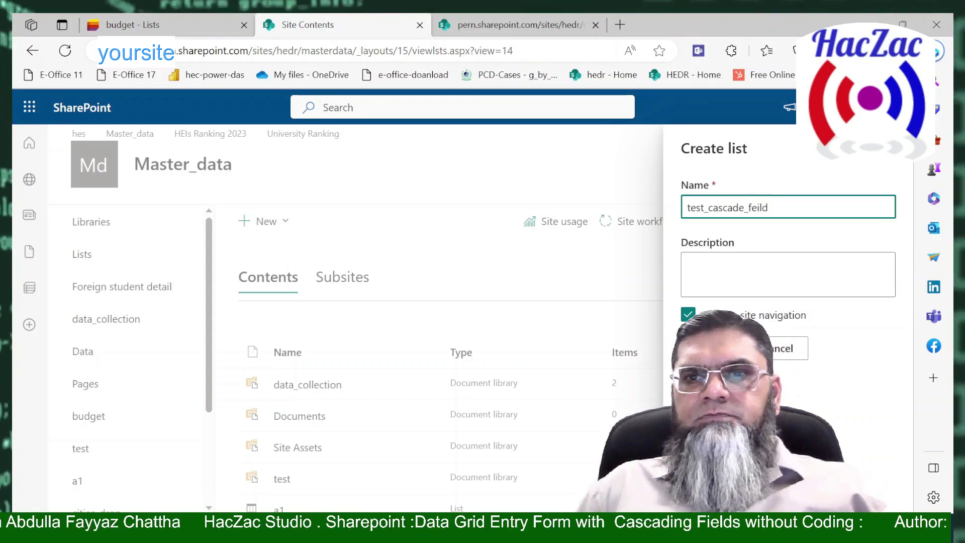
key("Return")
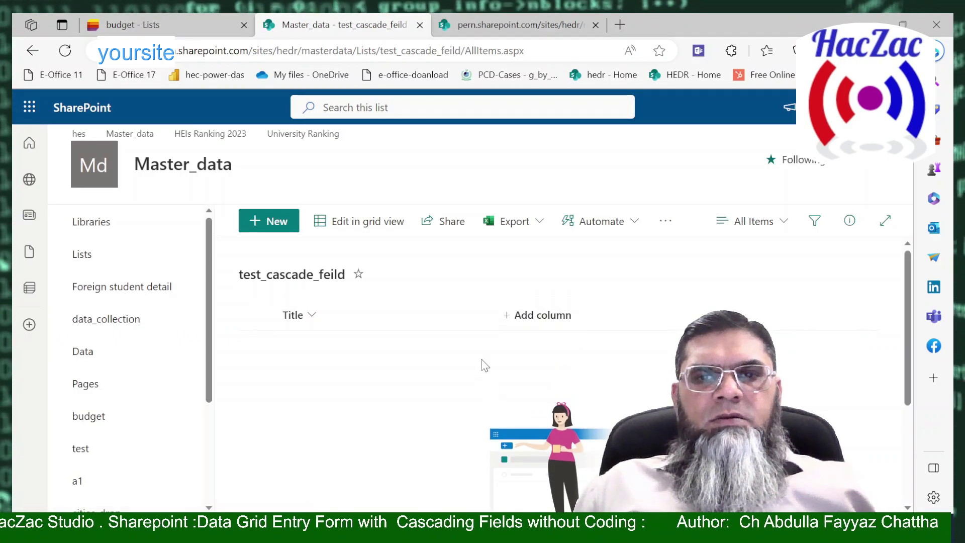
Add an item titled "first entery" to the test_cascade_feild list in grid view.
left_click(510, 320)
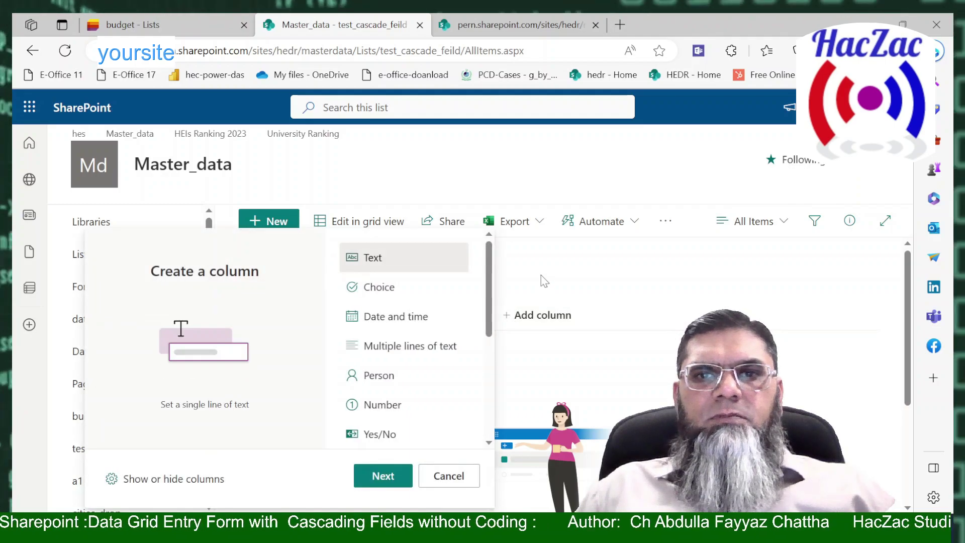
left_click(541, 273)
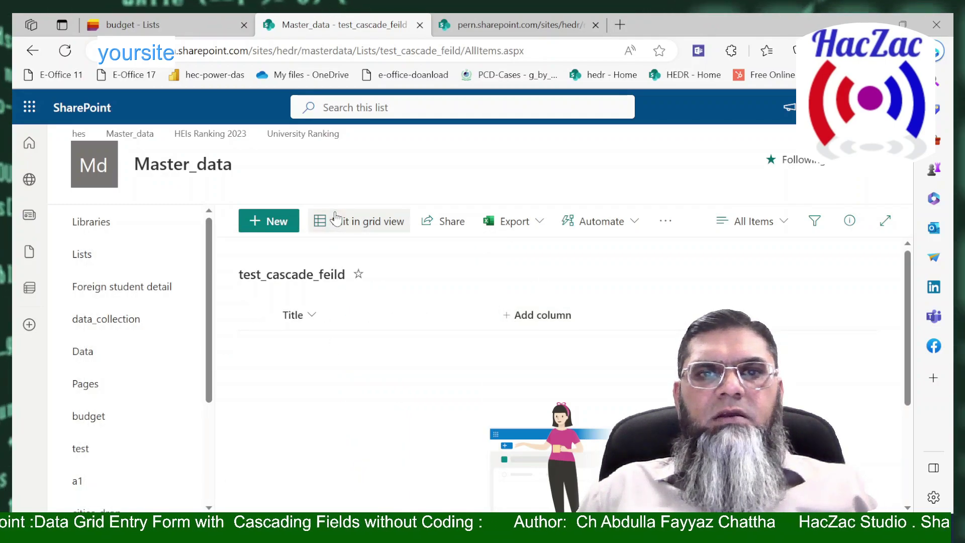
left_click(333, 221)
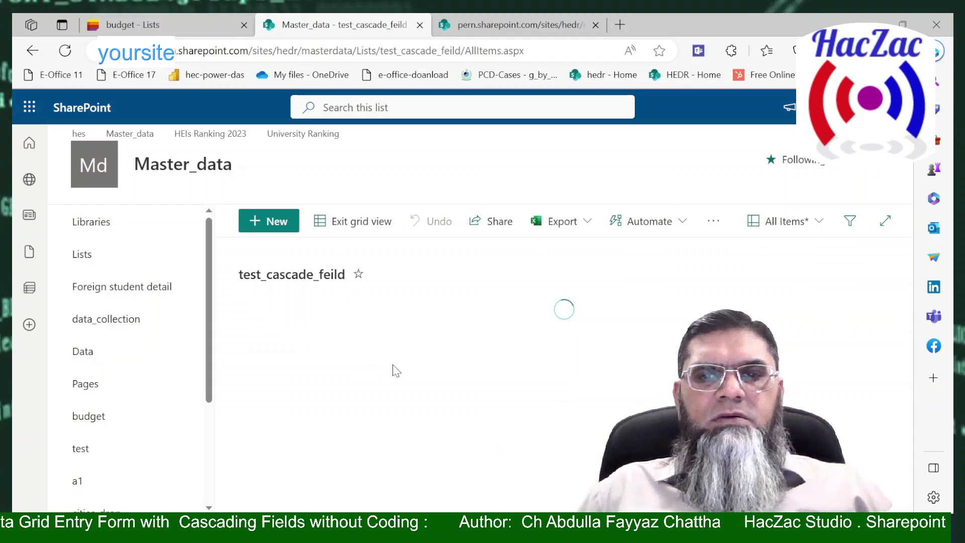
left_click(347, 345)
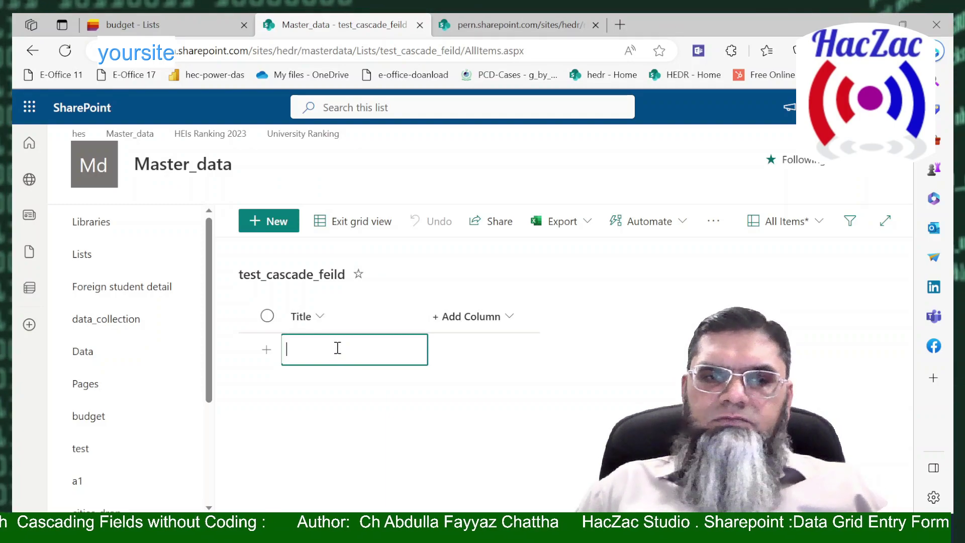
type("fir")
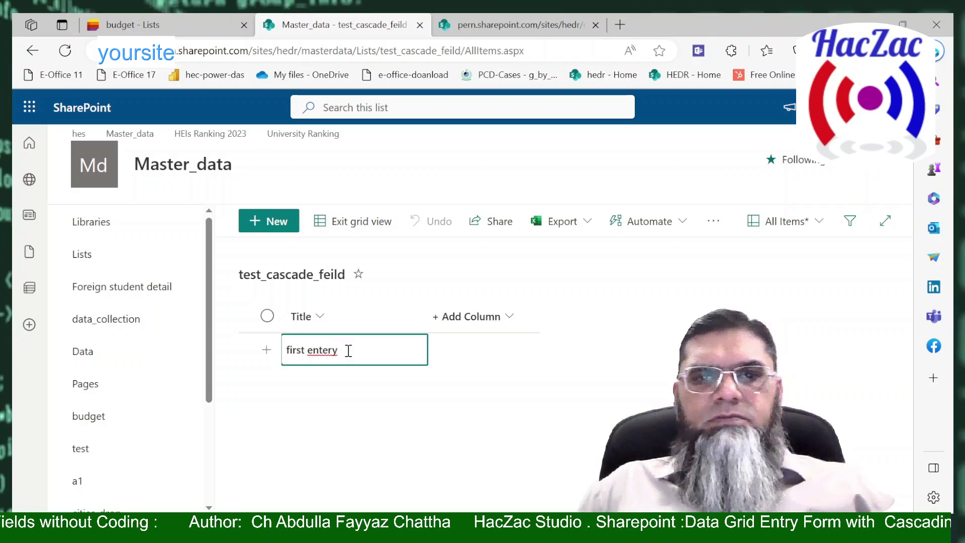
type("st entery")
key("Return")
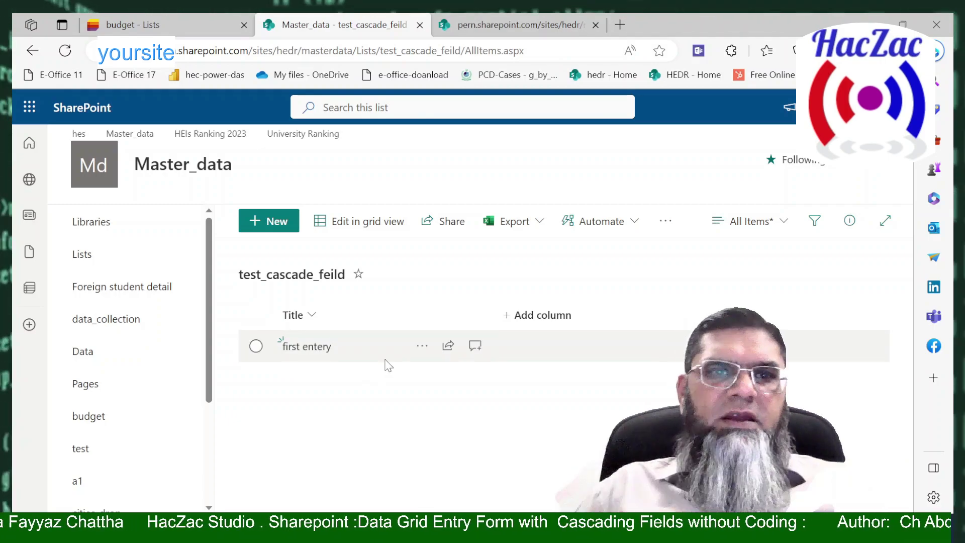
Start creating a Managed metadata column in the test_cascade_feild list.
left_click(510, 319)
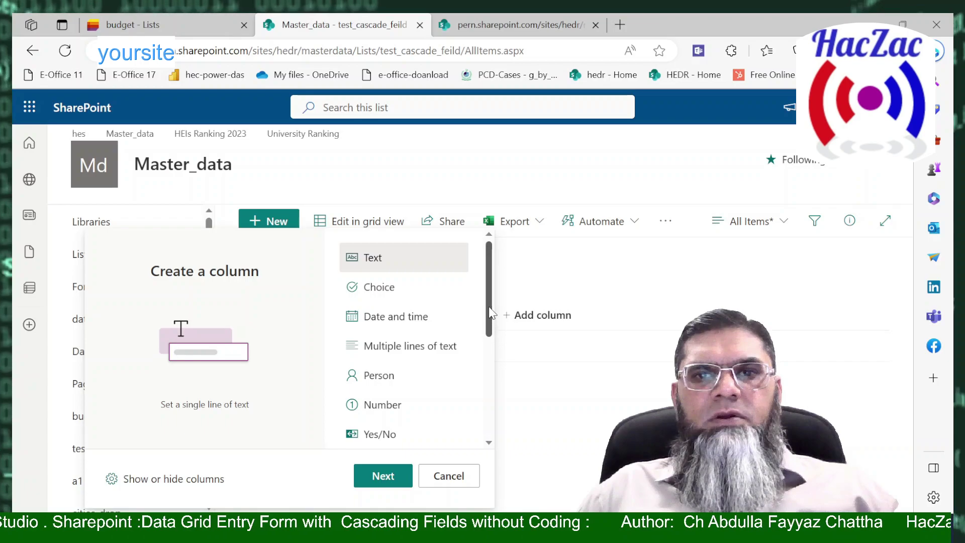
scroll(402, 344, "down", 5)
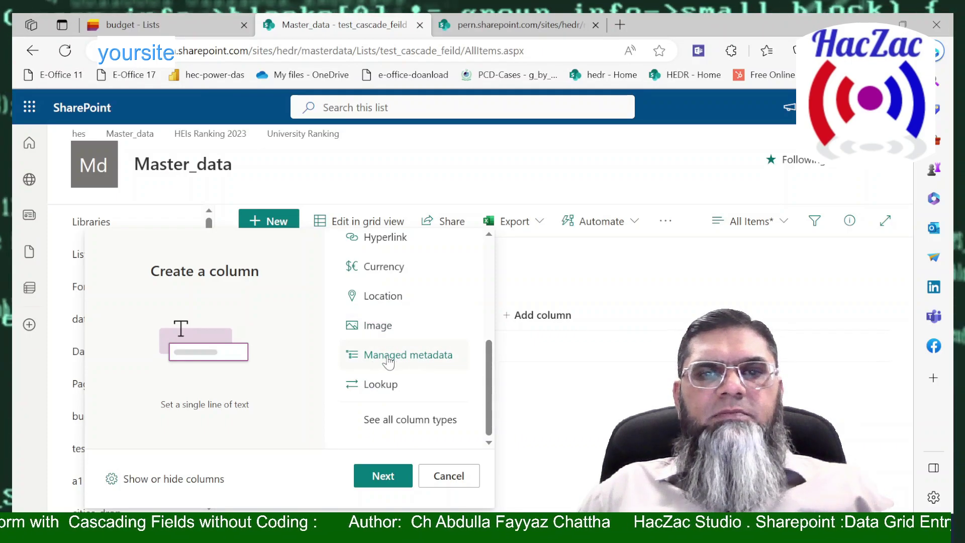
left_click(389, 360)
left_click(388, 475)
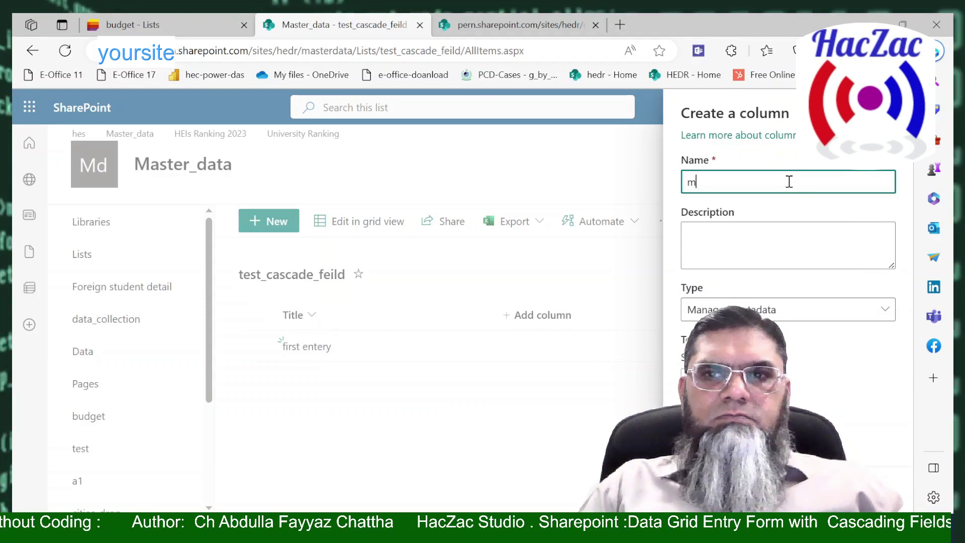
Name the new column ChartOfAccounts.
type("cahr")
key("BackSpace")
key("BackSpace")
key("BackSpace")
key("BackSpace")
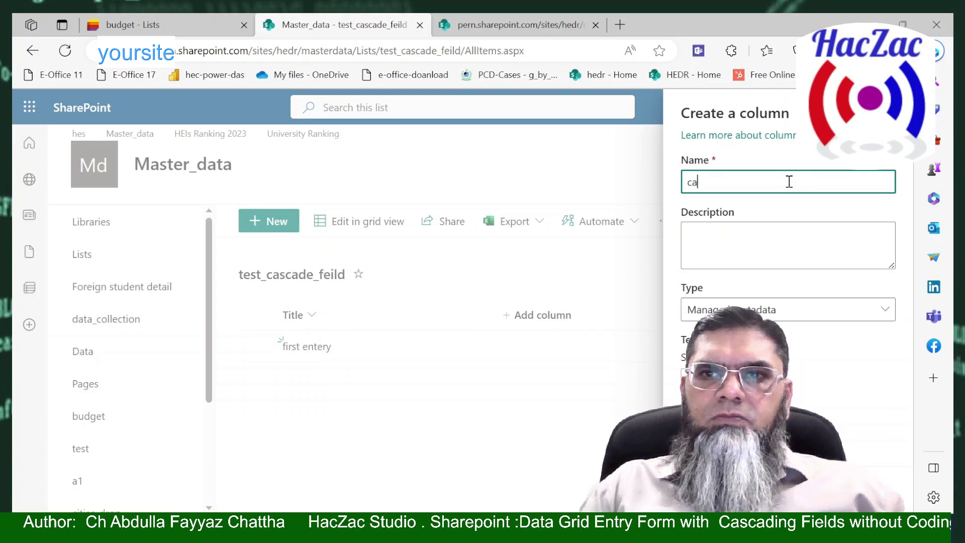
type("c")
key("BackSpace")
type("ChartO")
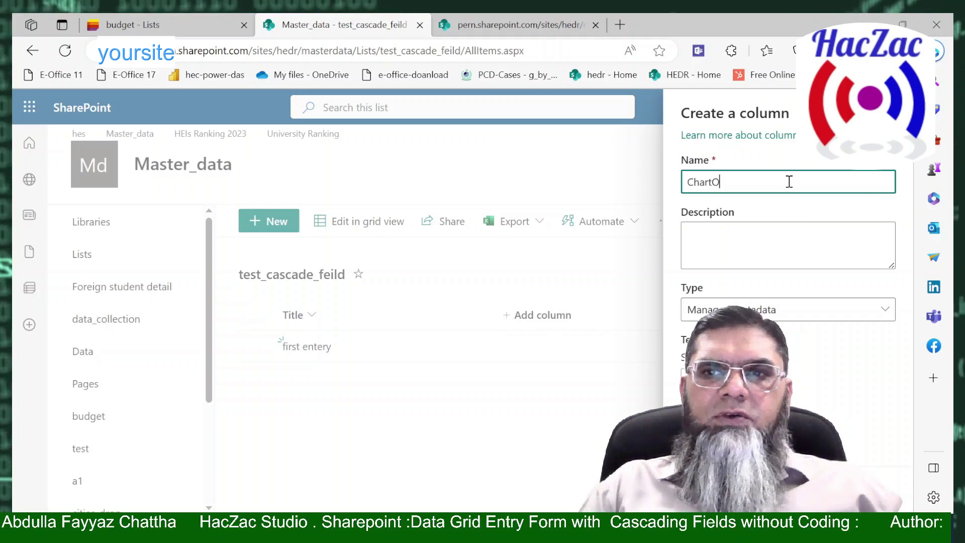
type("fAccounts")
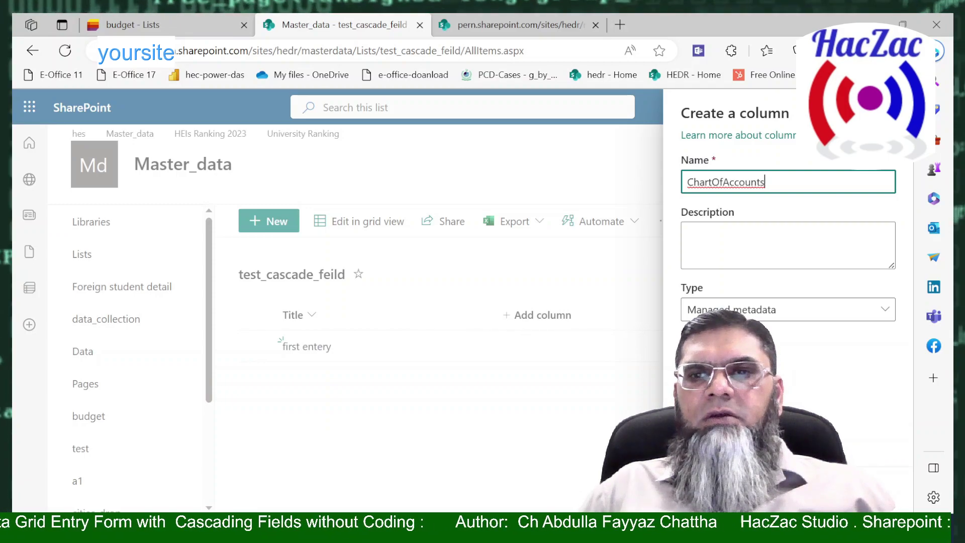
Examine the HES_Meta term sets, drilling into Universities through AJ&K, Bagh and Public.
left_click(814, 337)
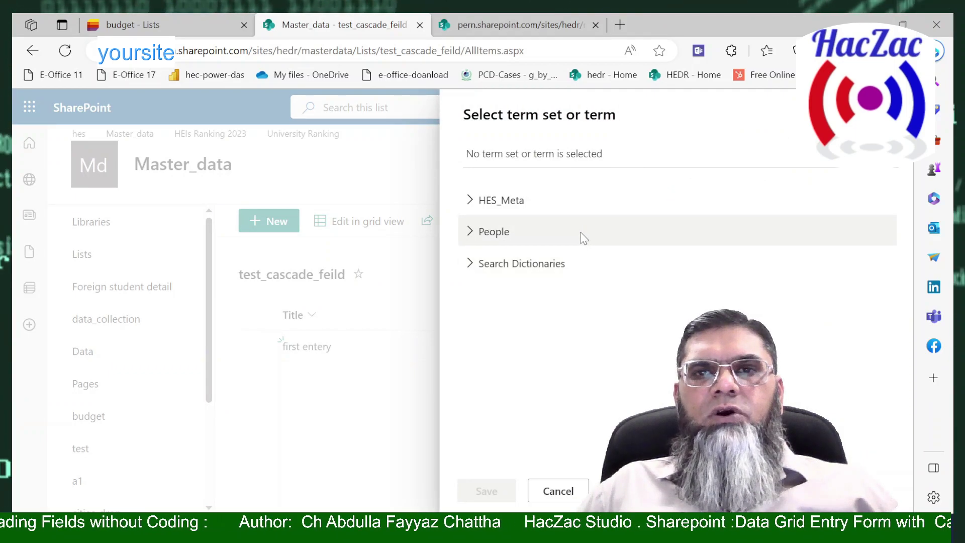
left_click(469, 200)
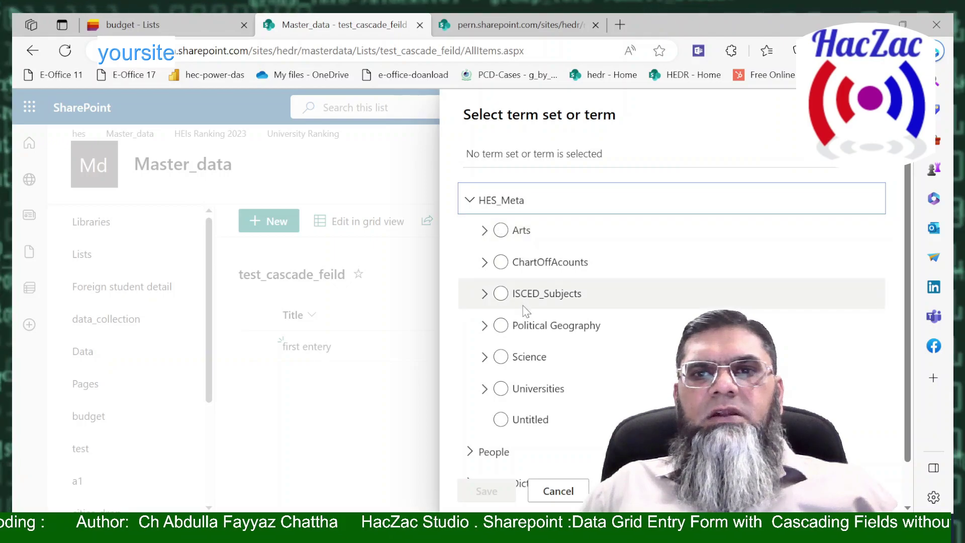
left_click(519, 396)
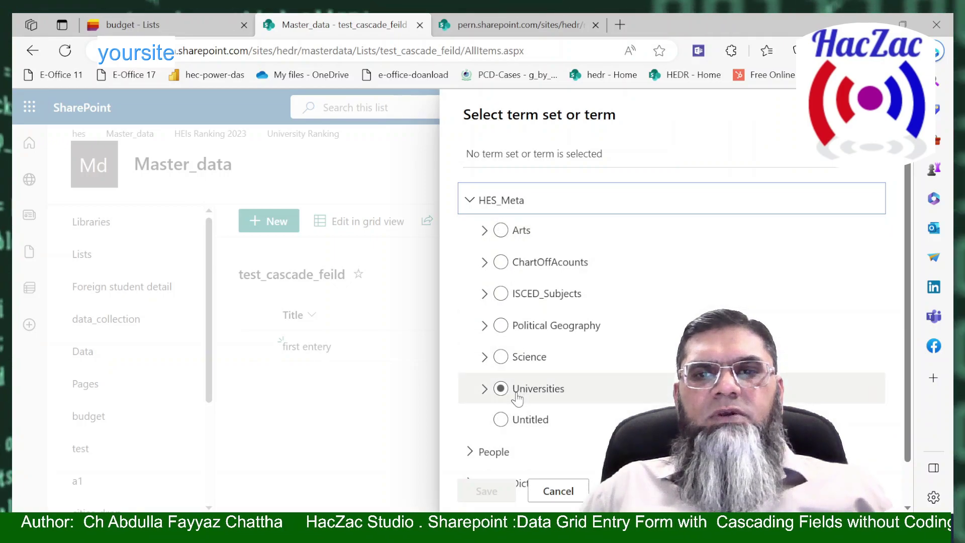
left_click(484, 395)
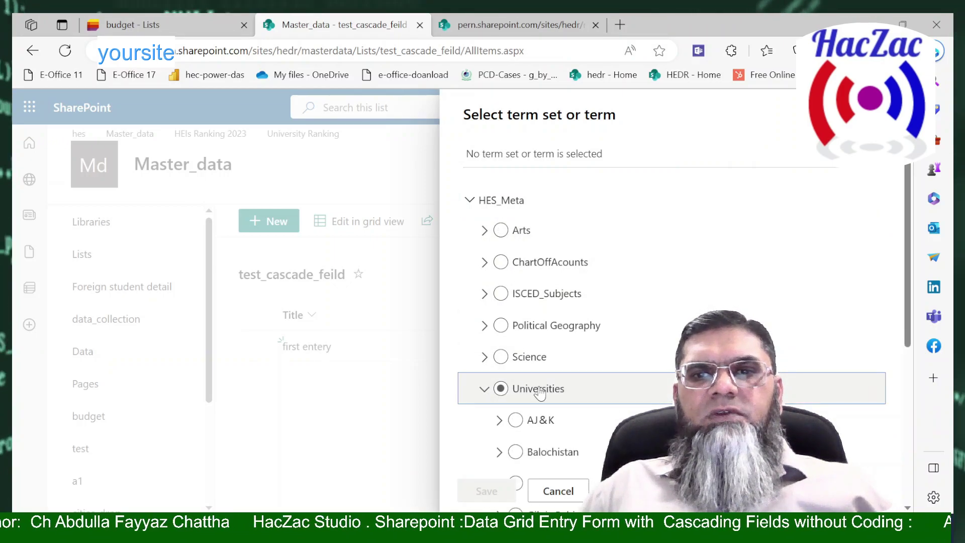
scroll(536, 390, "down", 1)
left_click(500, 358)
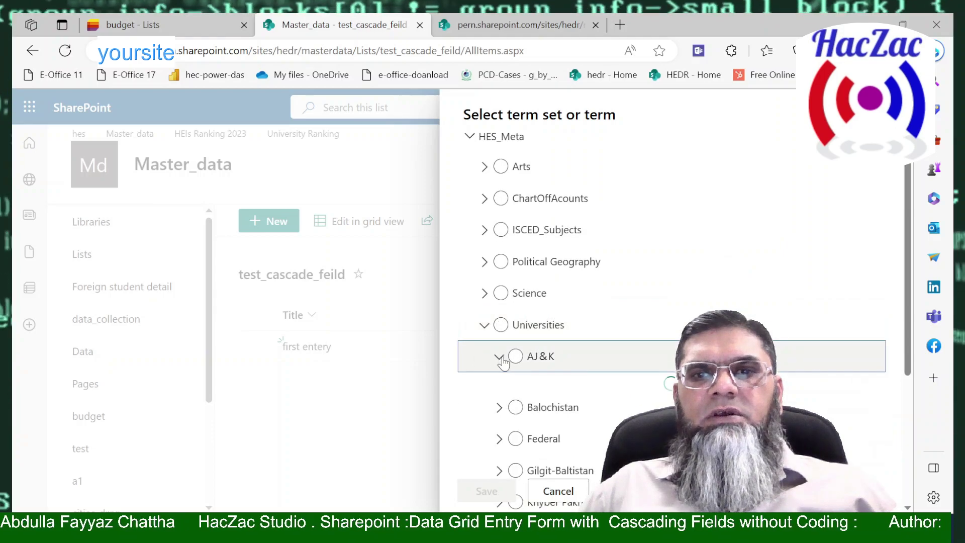
scroll(560, 373, "down", 1)
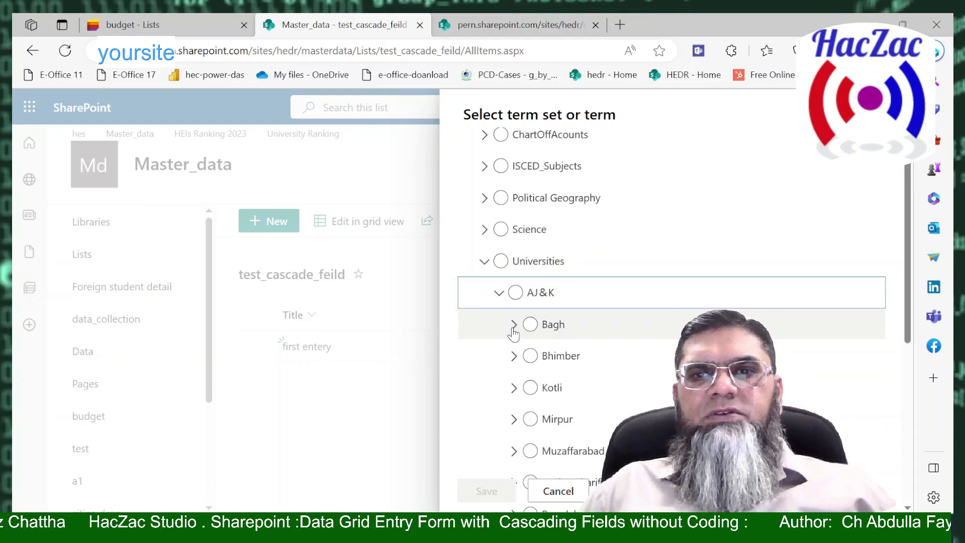
left_click(513, 327)
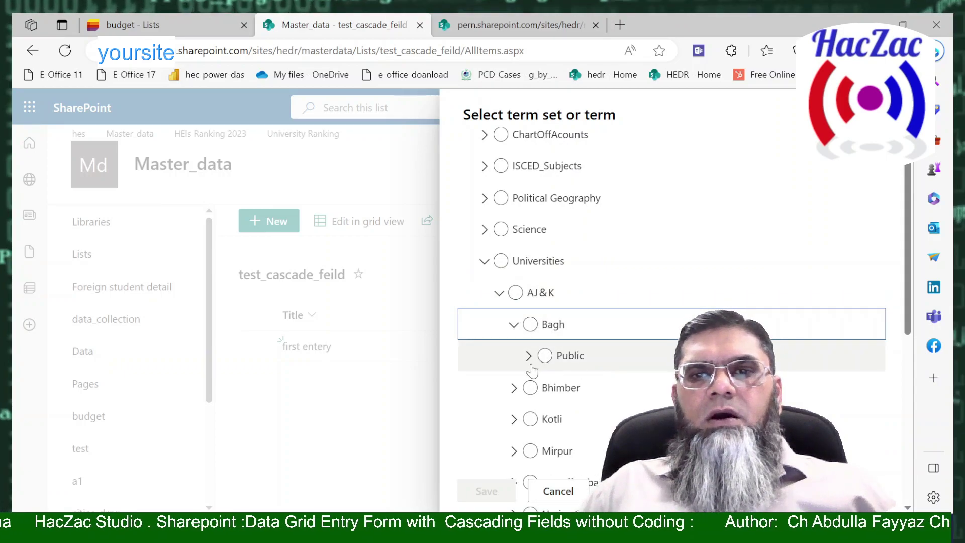
left_click(529, 358)
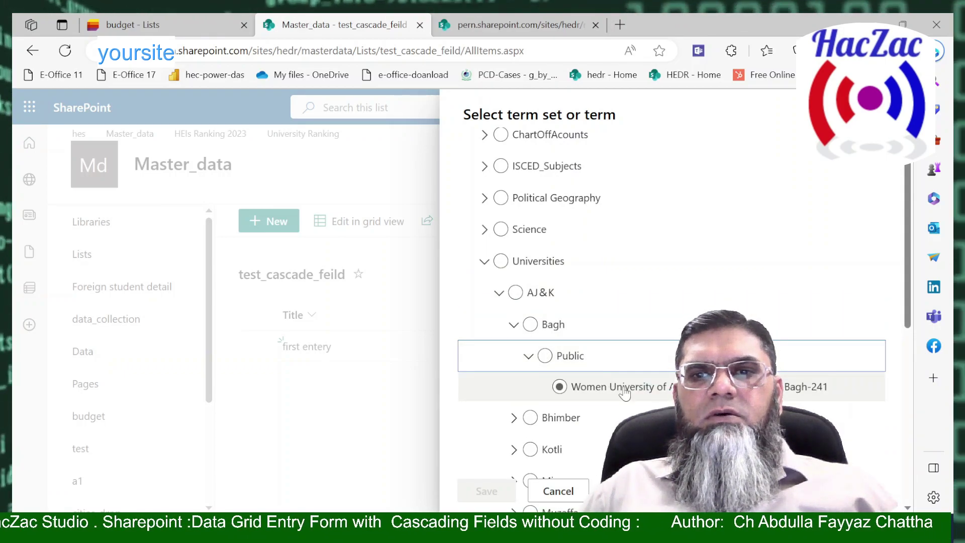
left_click(485, 262)
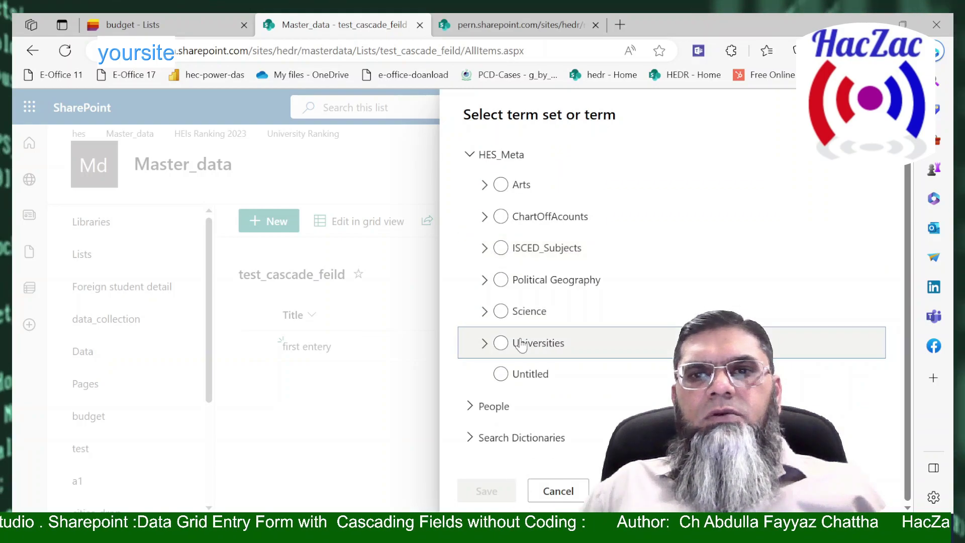
left_click(485, 343)
left_click(500, 294)
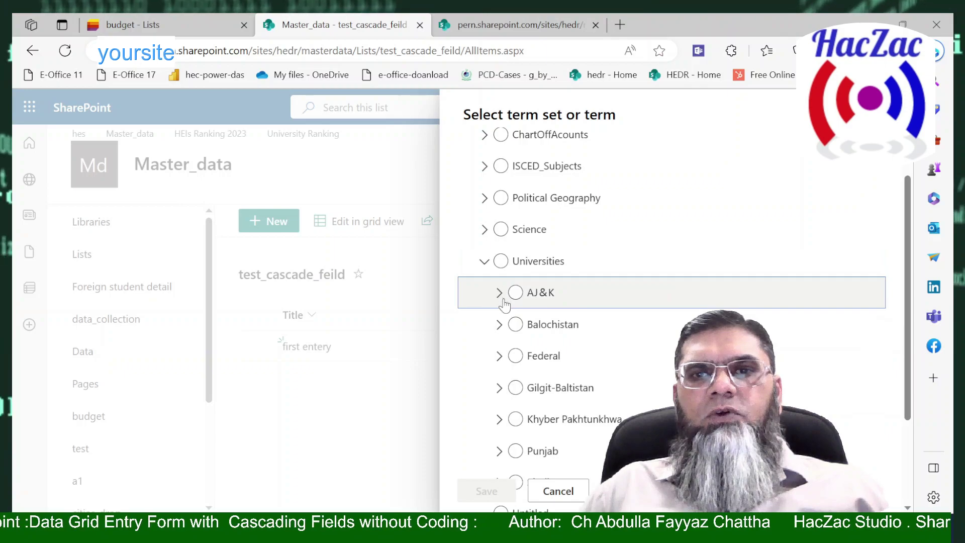
left_click(516, 293)
left_click(500, 294)
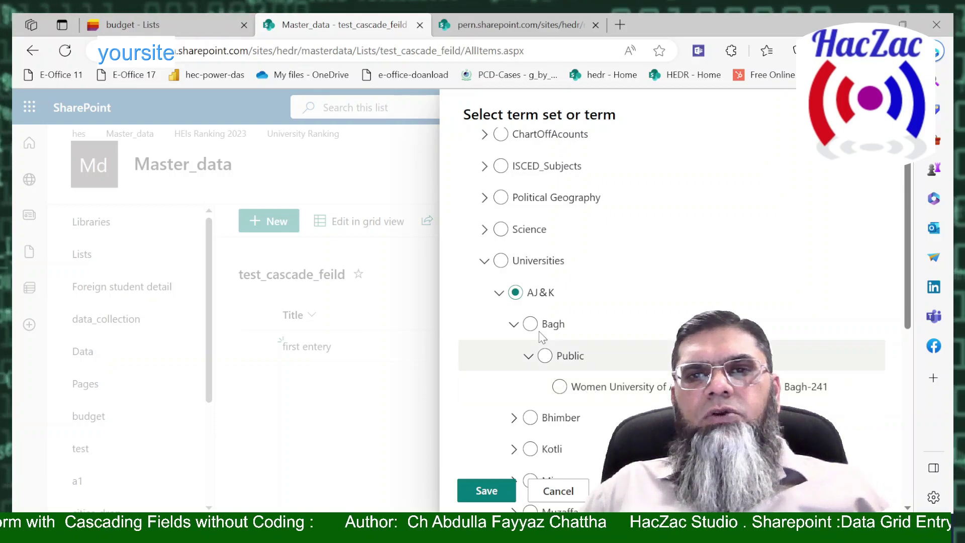
left_click(502, 262)
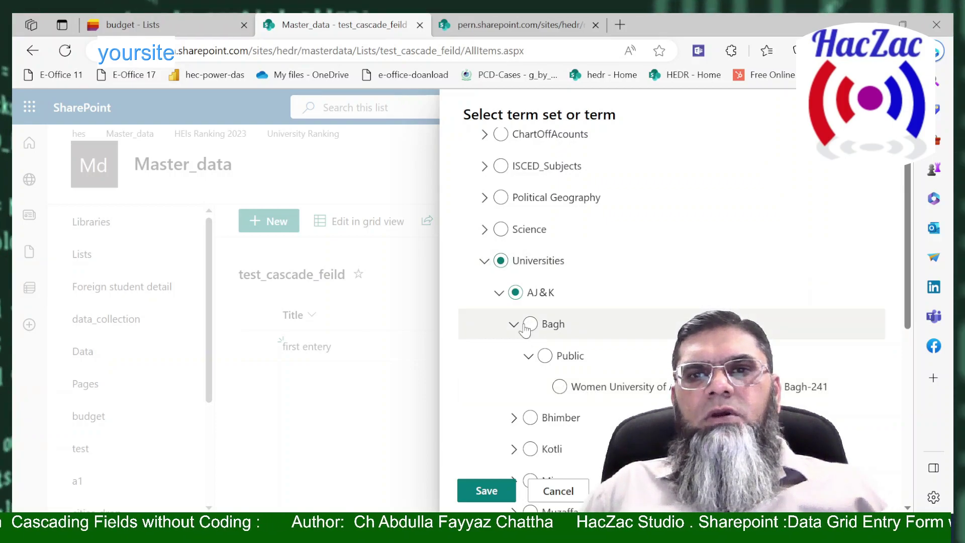
left_click(498, 293)
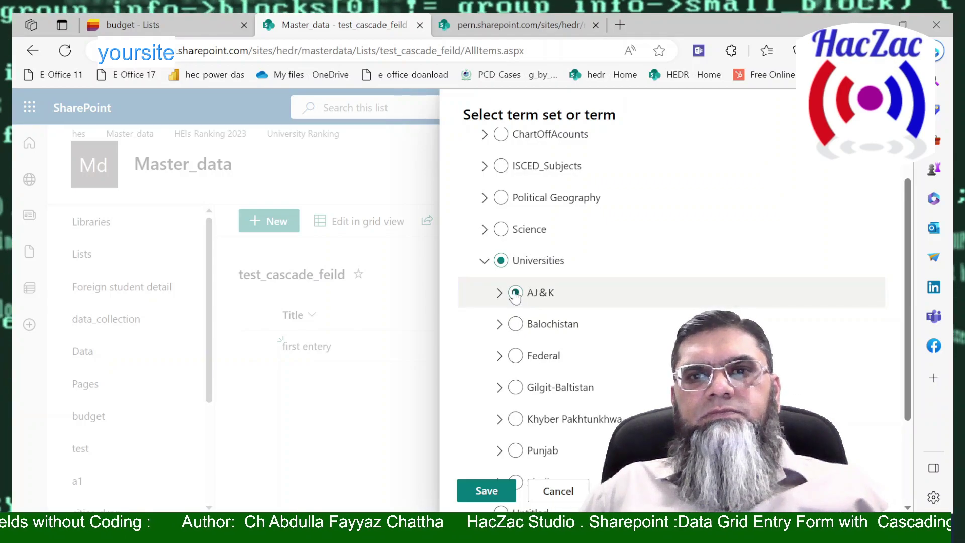
left_click(484, 261)
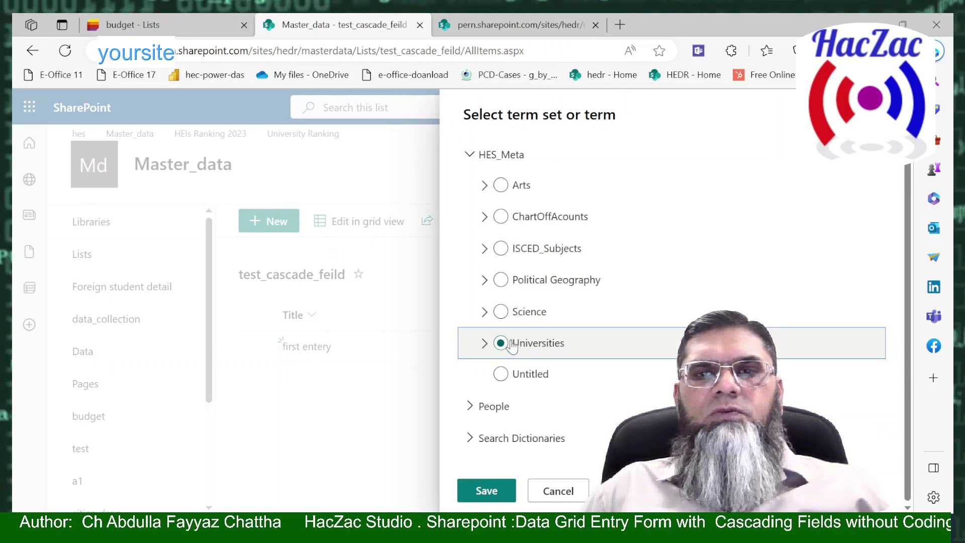
left_click(499, 217)
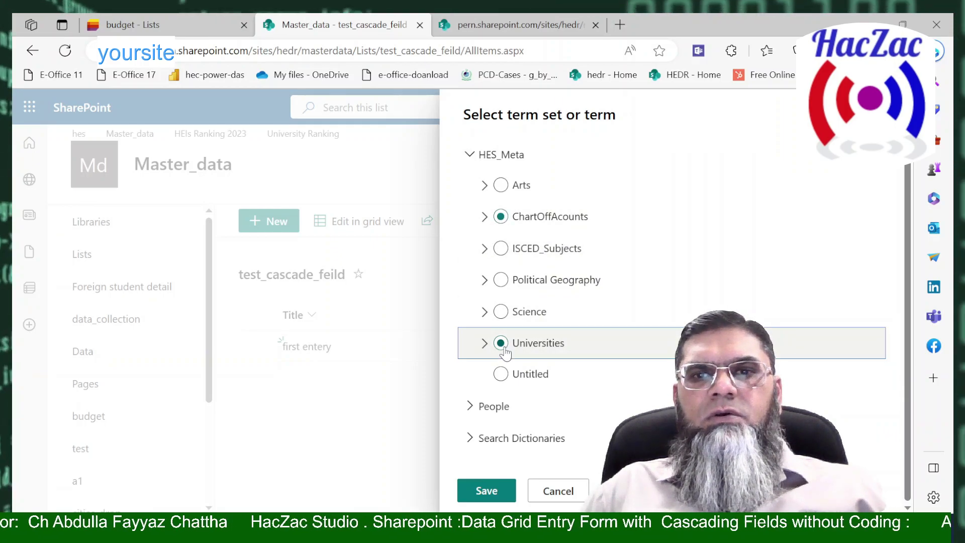
left_click(485, 344)
left_click(485, 344)
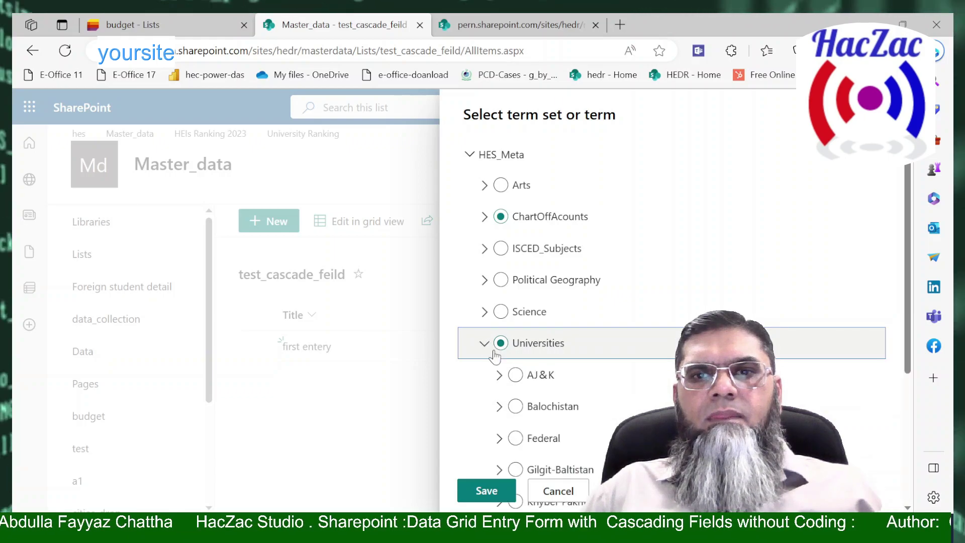
left_click(487, 345)
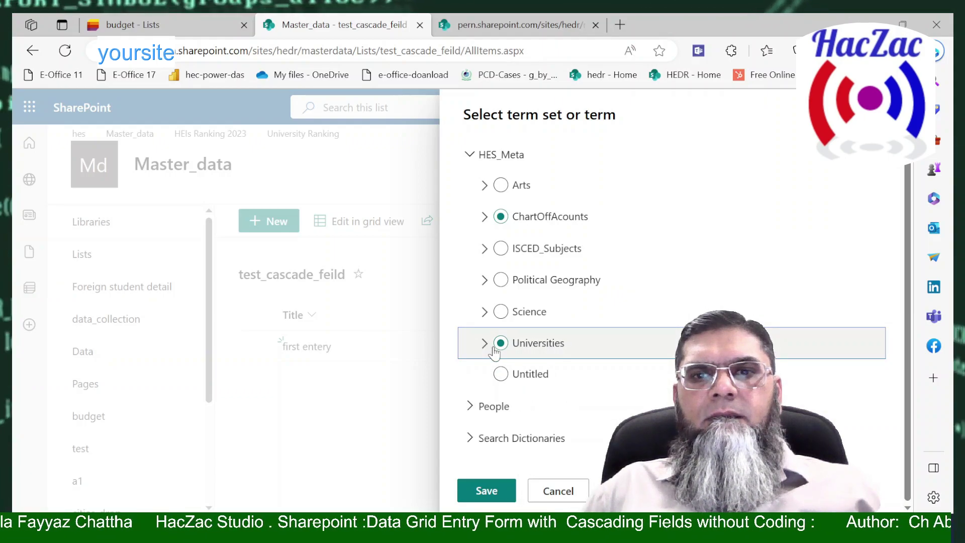
left_click(573, 491)
Assign the ChartOffAcounts term set from HES_Meta to the new column.
left_click(693, 362)
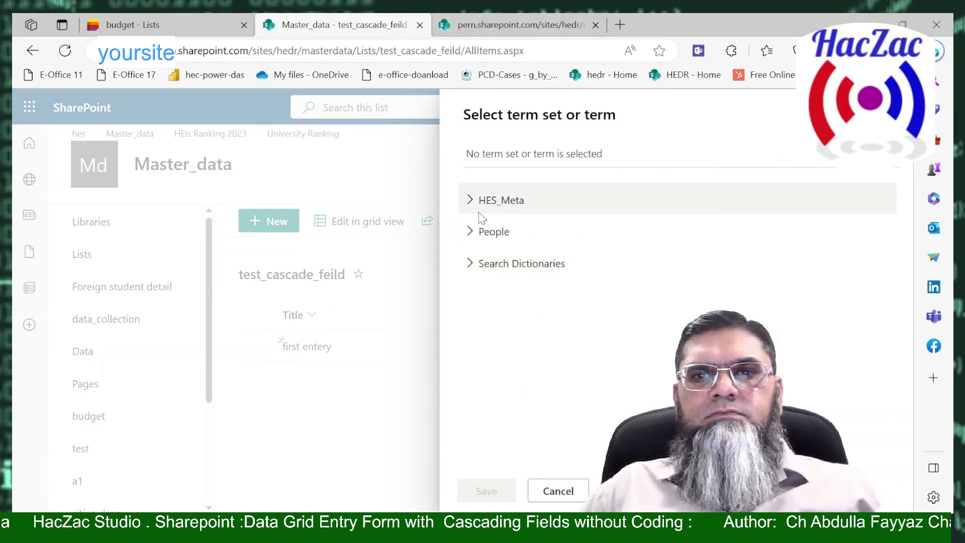
left_click(471, 201)
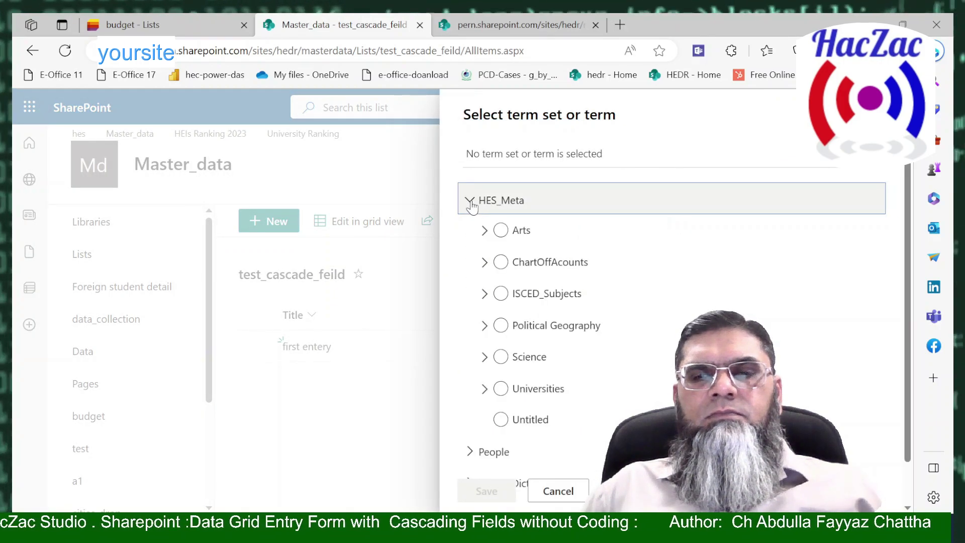
left_click(501, 262)
left_click(480, 491)
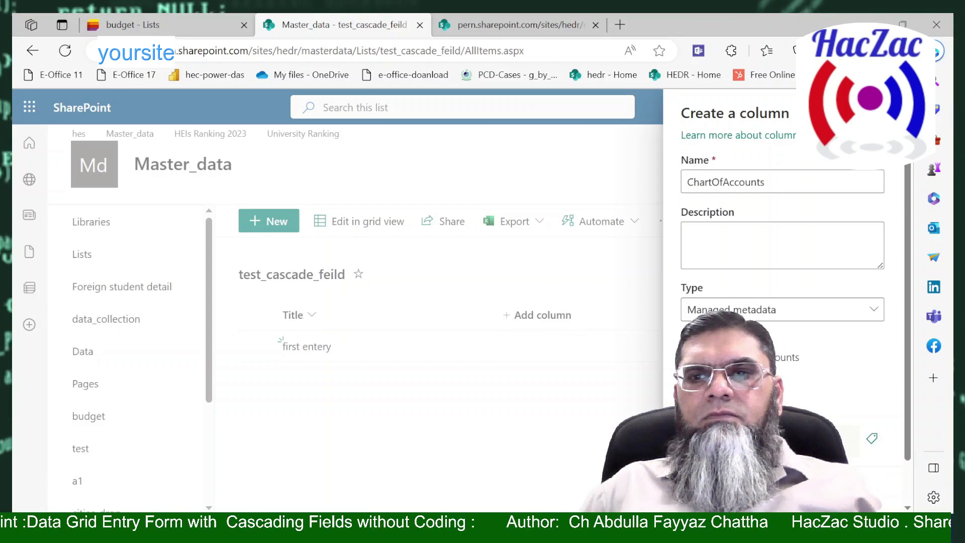
Review the display format and multiple-value options, then save the ChartOfAccounts column.
scroll(782, 302, "down", 1)
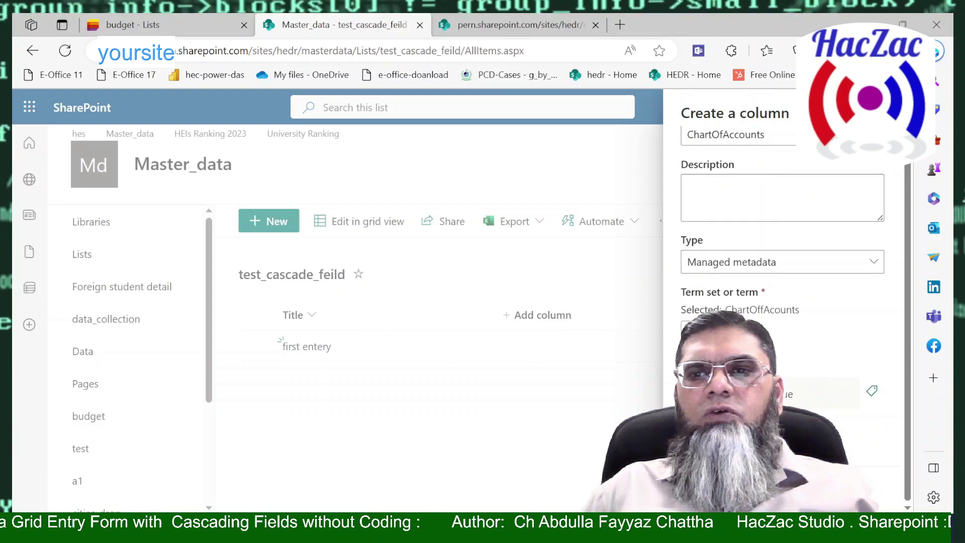
scroll(782, 301, "down", 3)
scroll(782, 302, "down", 3)
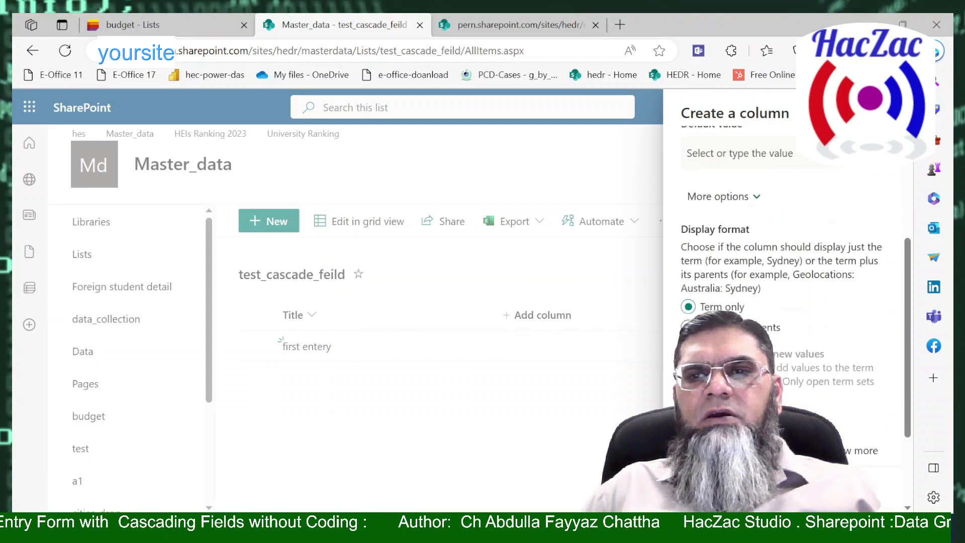
scroll(782, 301, "down", 1)
scroll(783, 302, "down", 2)
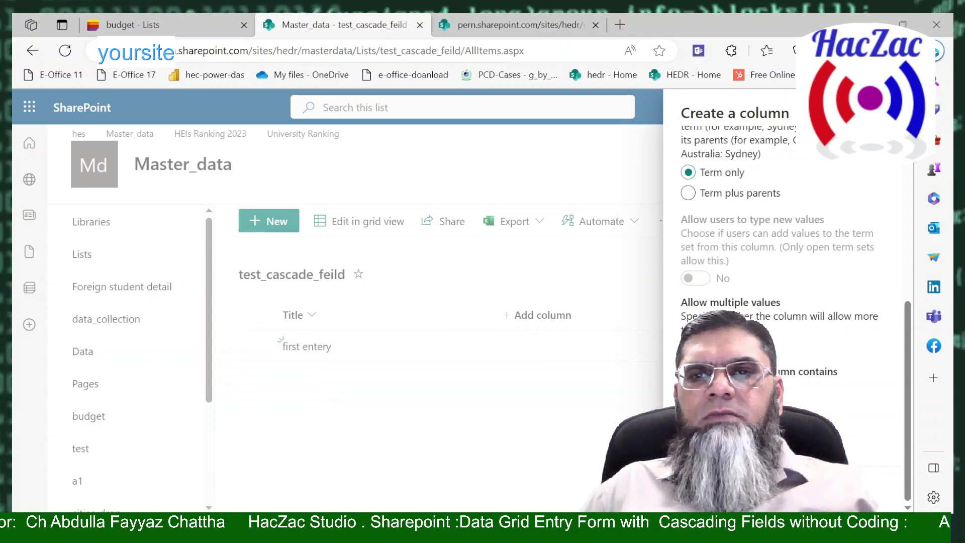
left_click(694, 496)
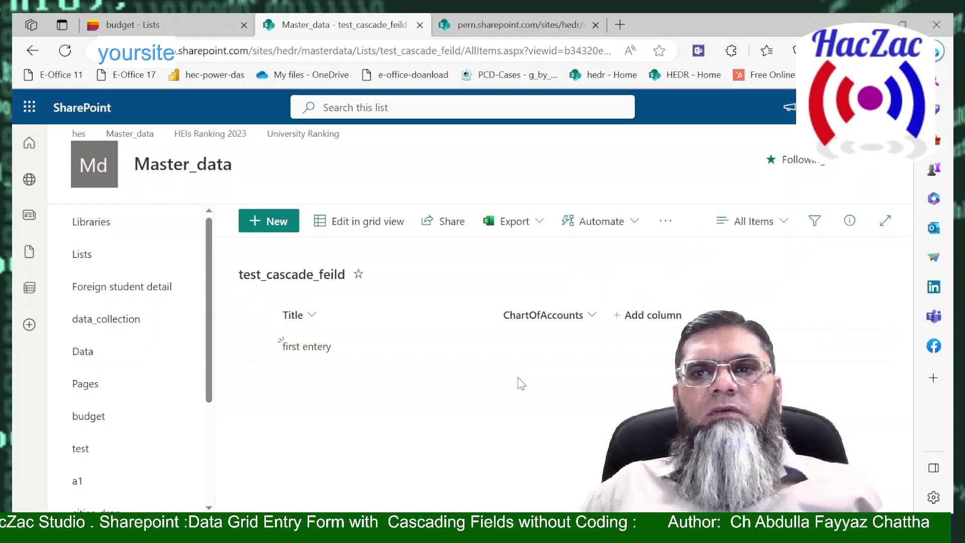
In grid view, tag the "first entery" item's ChartOfAccounts with Product #1 Cost from Cost of Goods Sold, 5000.
left_click(361, 226)
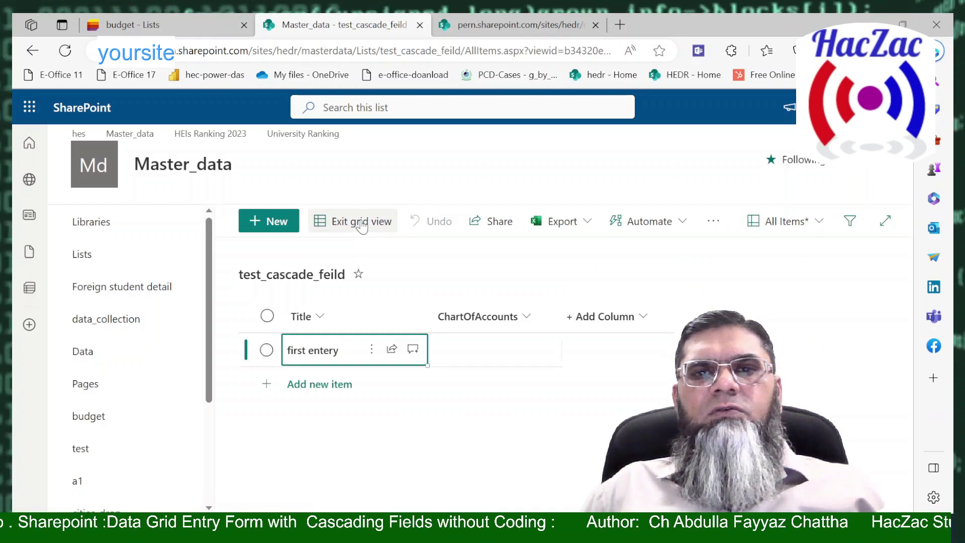
left_click(456, 352)
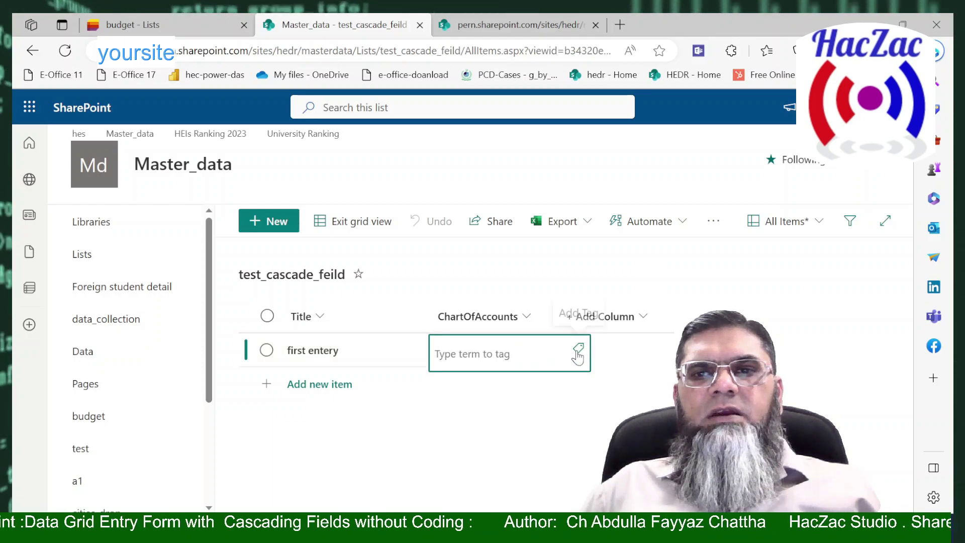
left_click(578, 352)
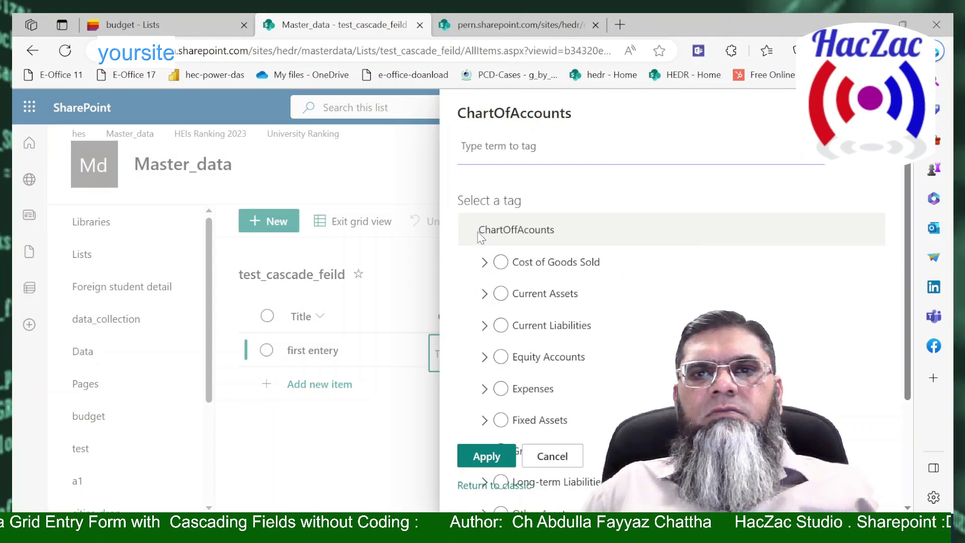
left_click(485, 264)
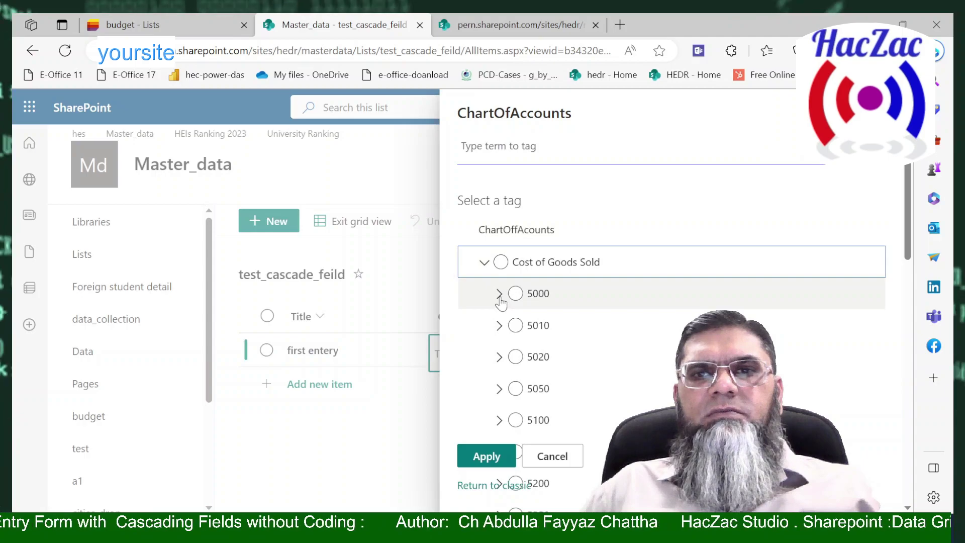
left_click(500, 296)
left_click(571, 332)
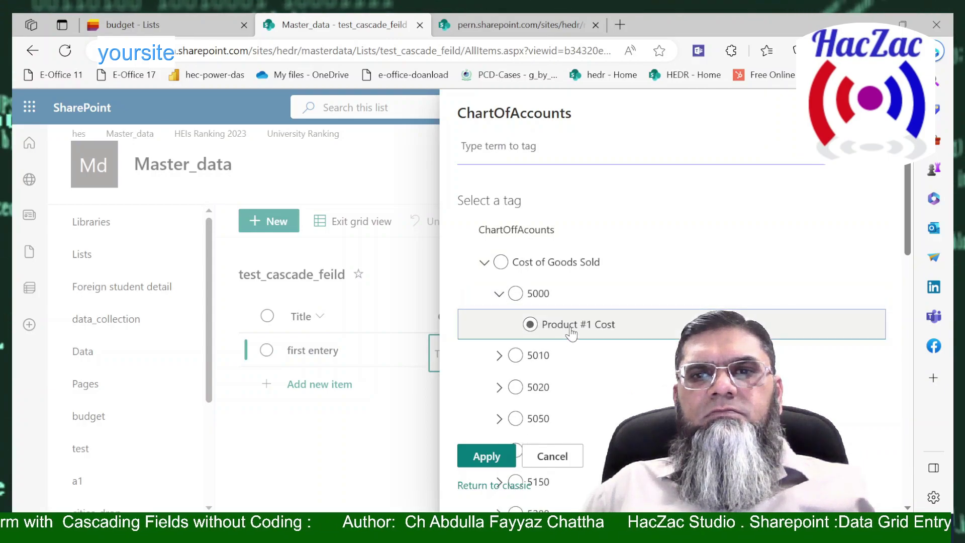
left_click(486, 456)
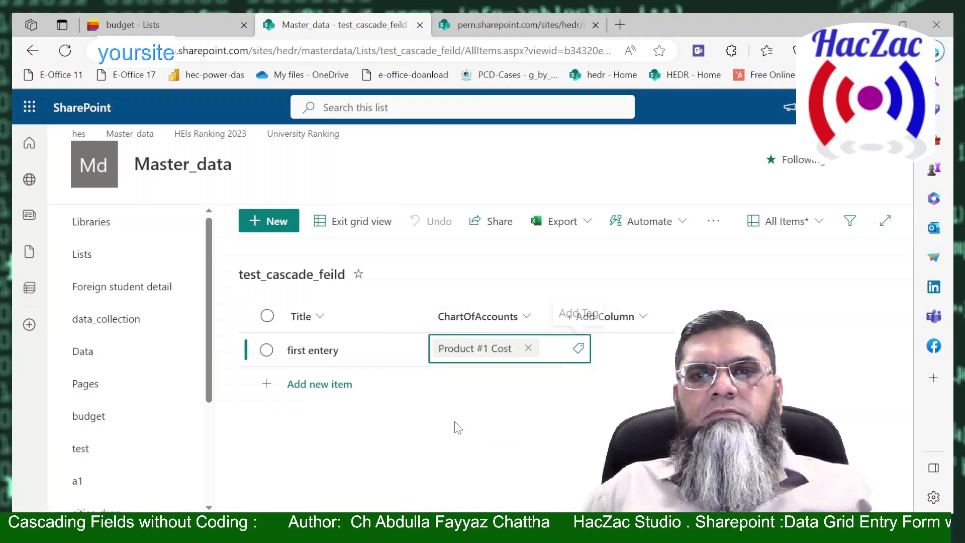
Add a new item titled "2nd entry" to the grid.
left_click(462, 388)
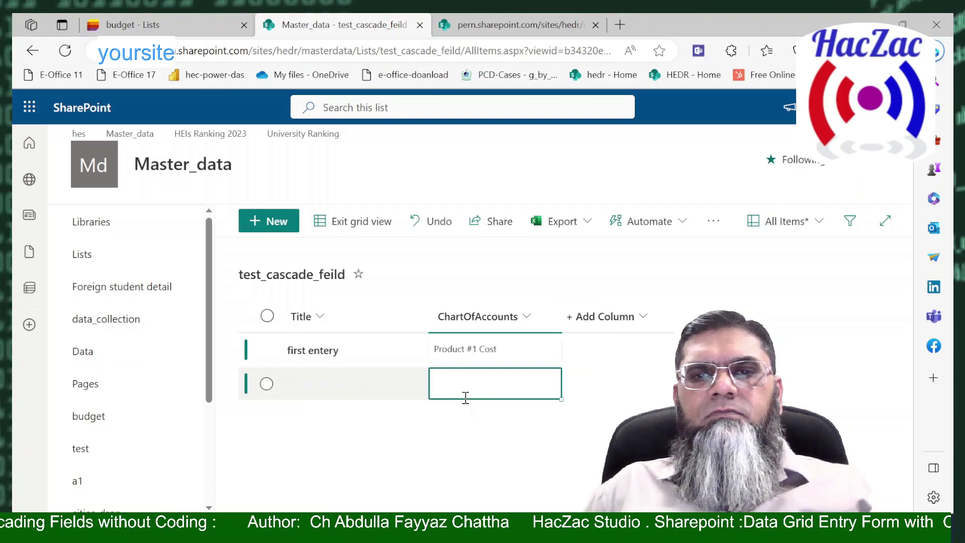
left_click(291, 397)
type("2nd ente")
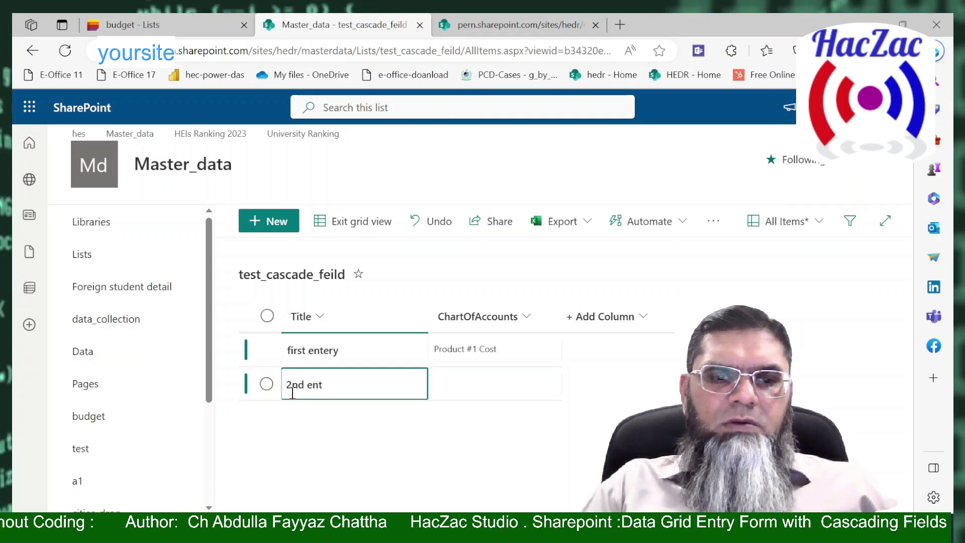
Tag the "2nd entry" item's ChartOfAccounts with Accounts Payable from Current Liabilities, 2000.
left_click(462, 379)
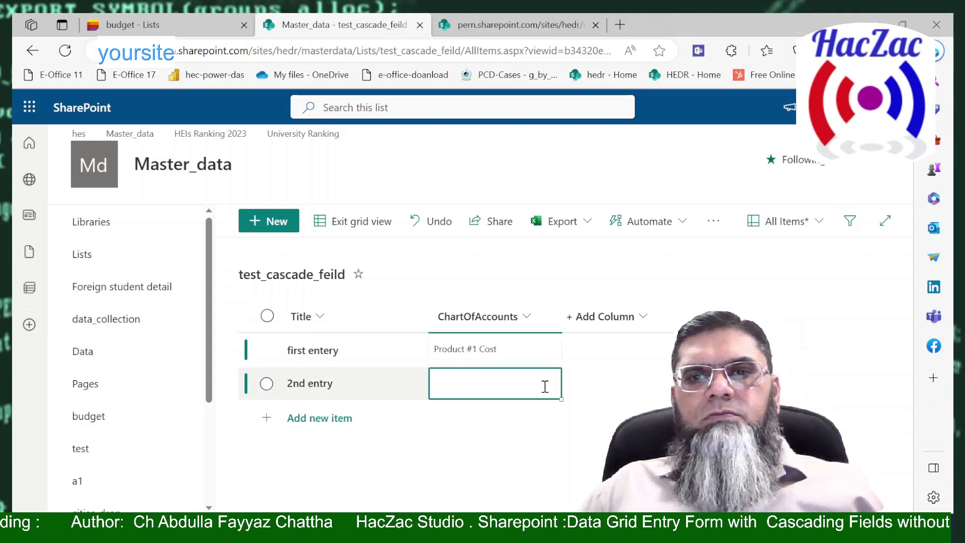
left_click(576, 384)
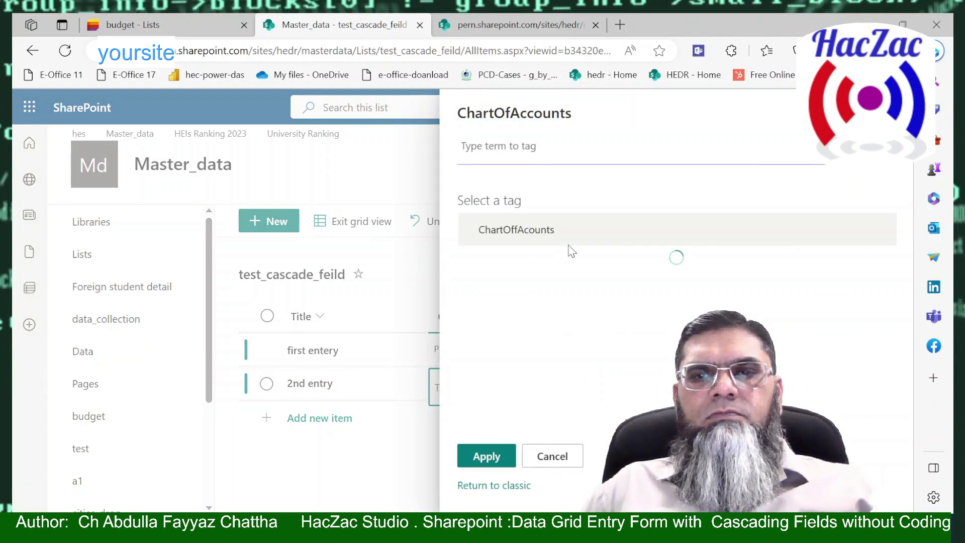
left_click(498, 325)
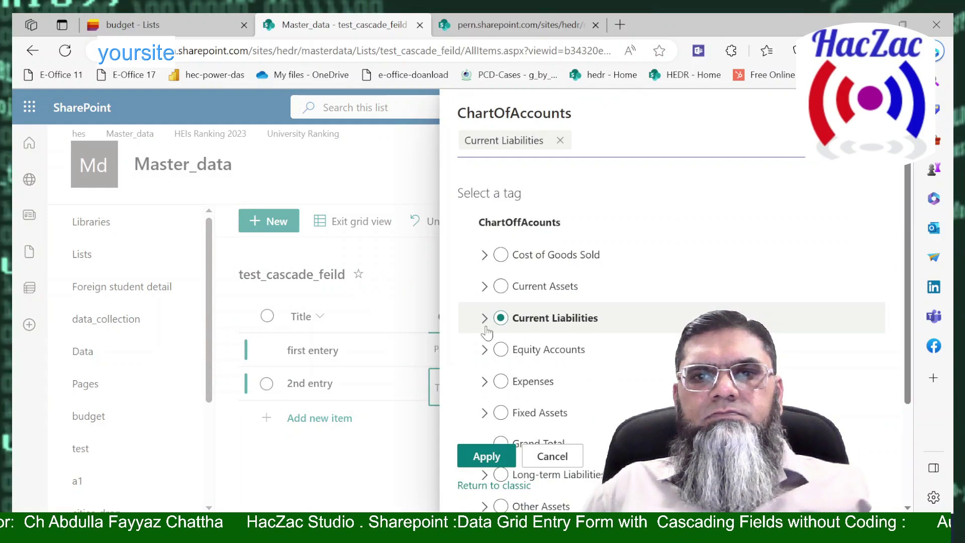
left_click(484, 318)
left_click(500, 351)
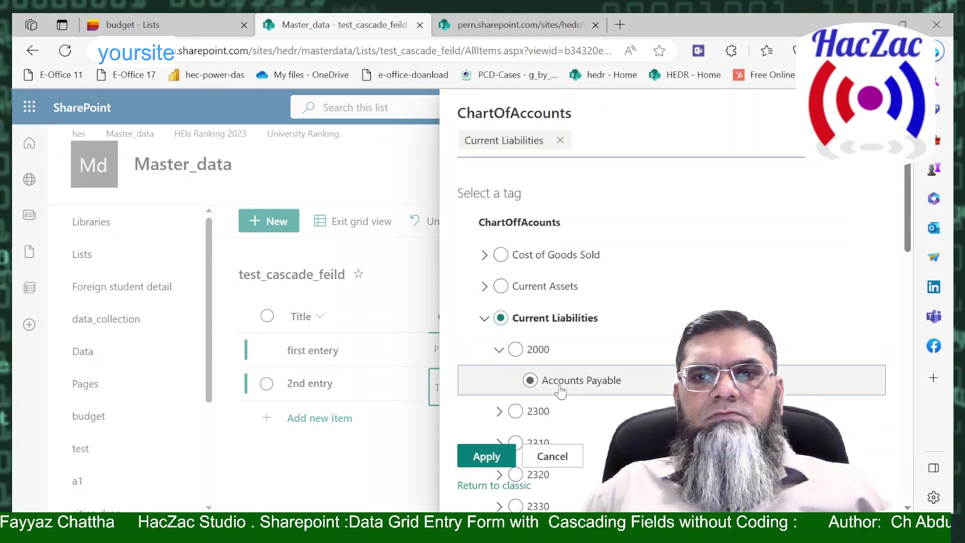
left_click(560, 381)
left_click(486, 456)
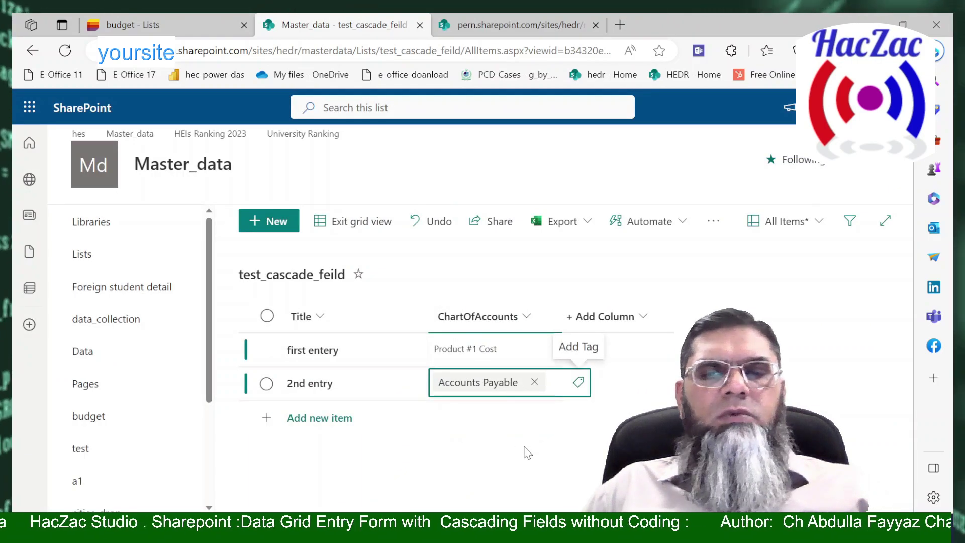
Add another item to the grid with the title "3rd entry".
left_click(486, 432)
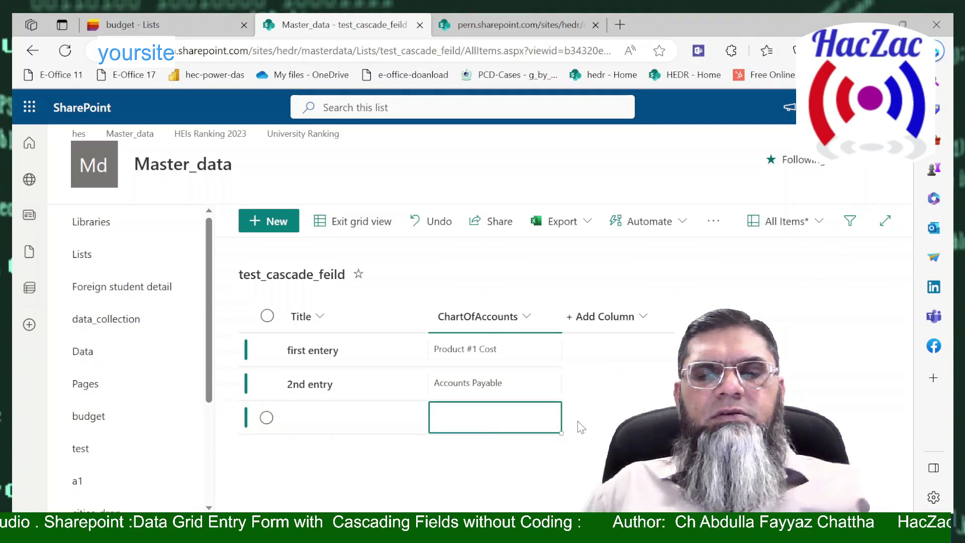
left_click(377, 416)
type("3")
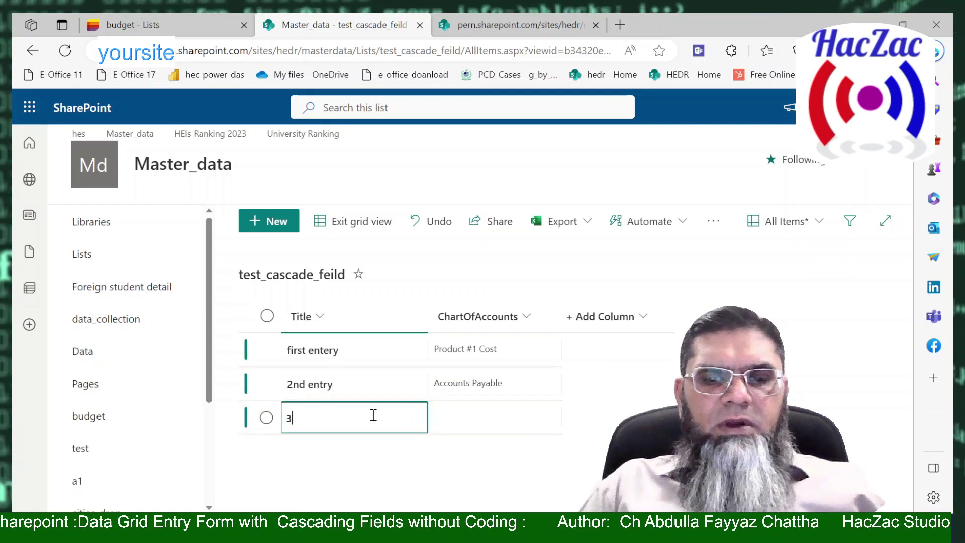
type("rd entry")
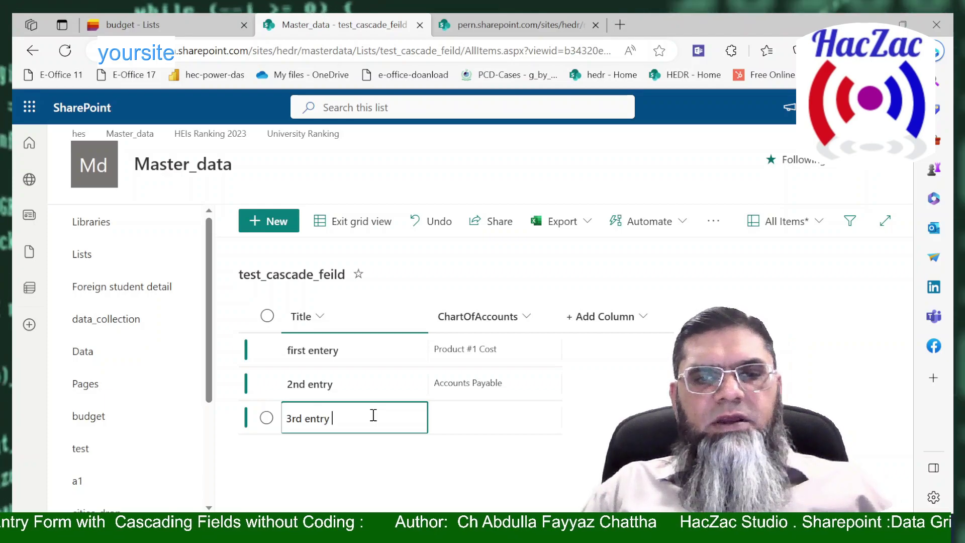
Look up "Accoun" in the "3rd entry" item's ChartOfAccounts, assign Accounts Receivable in 1100, and exit grid view.
key("Tab")
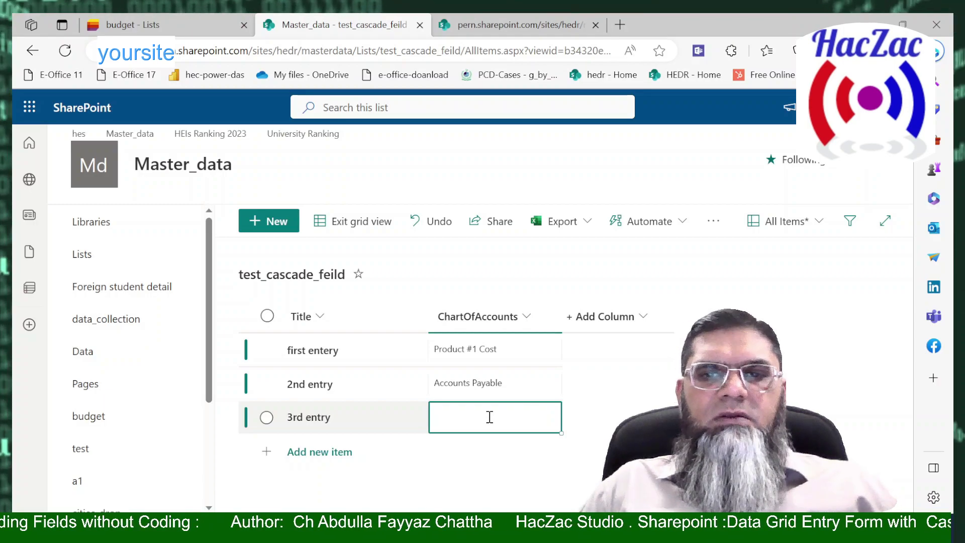
type("aa")
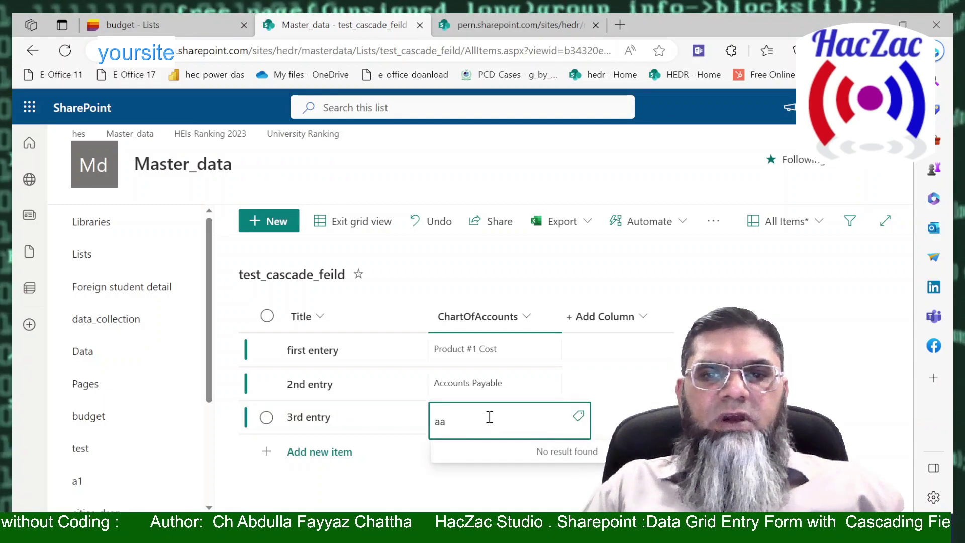
key("BackSpace")
type("ccoun")
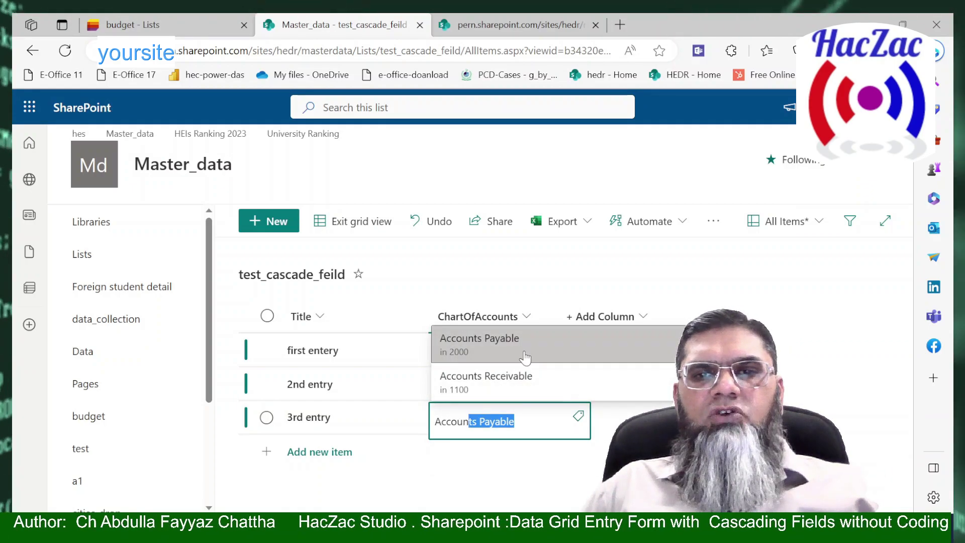
left_click(528, 389)
left_click(548, 450)
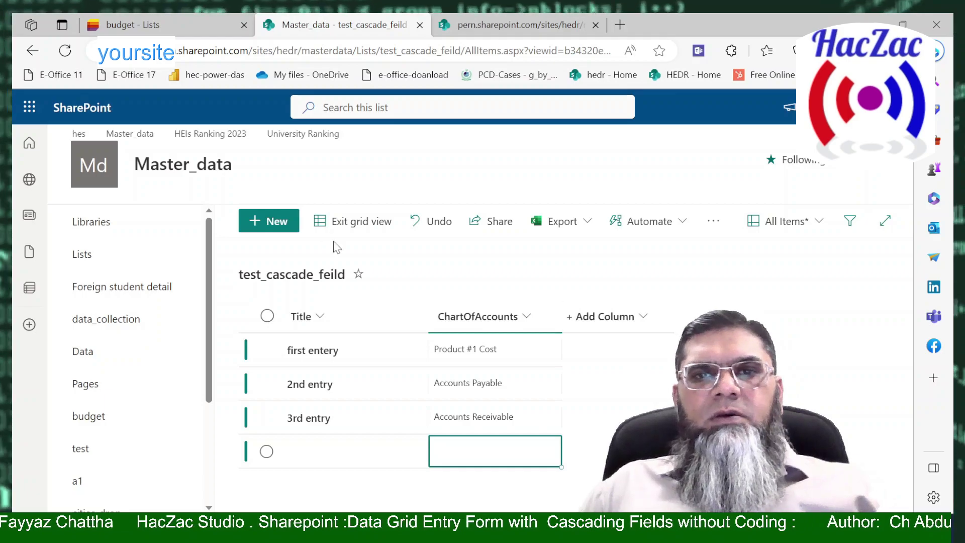
left_click(352, 222)
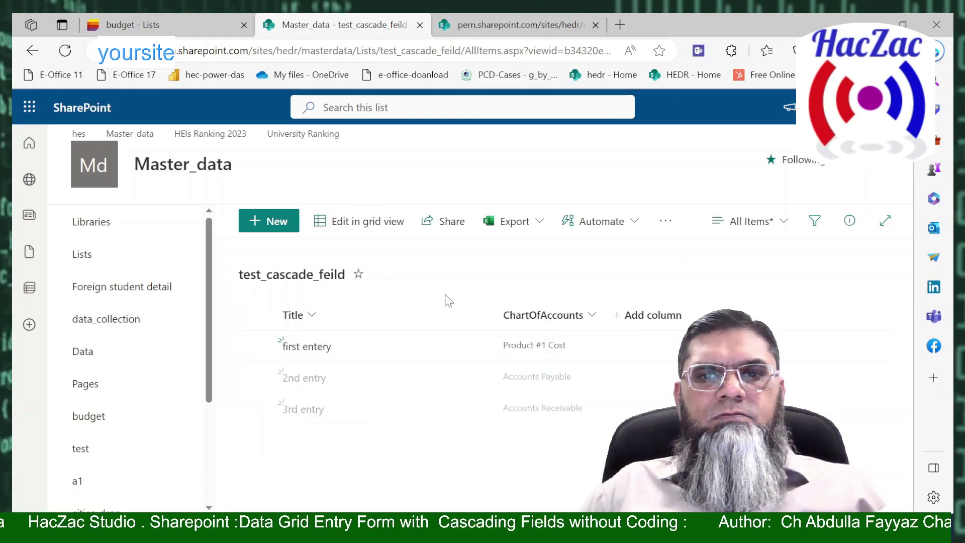
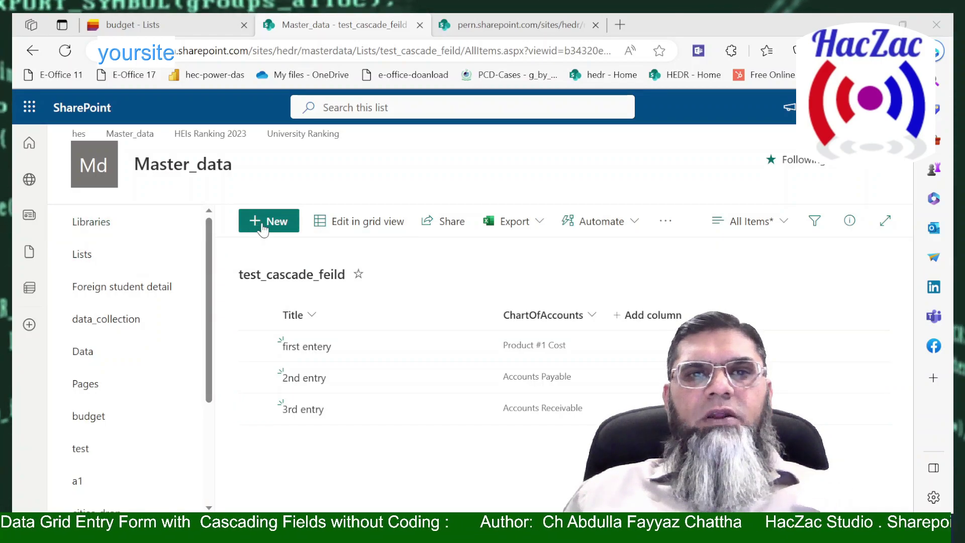
Start a new list item in the entry form with the title "3rd entry".
left_click(260, 227)
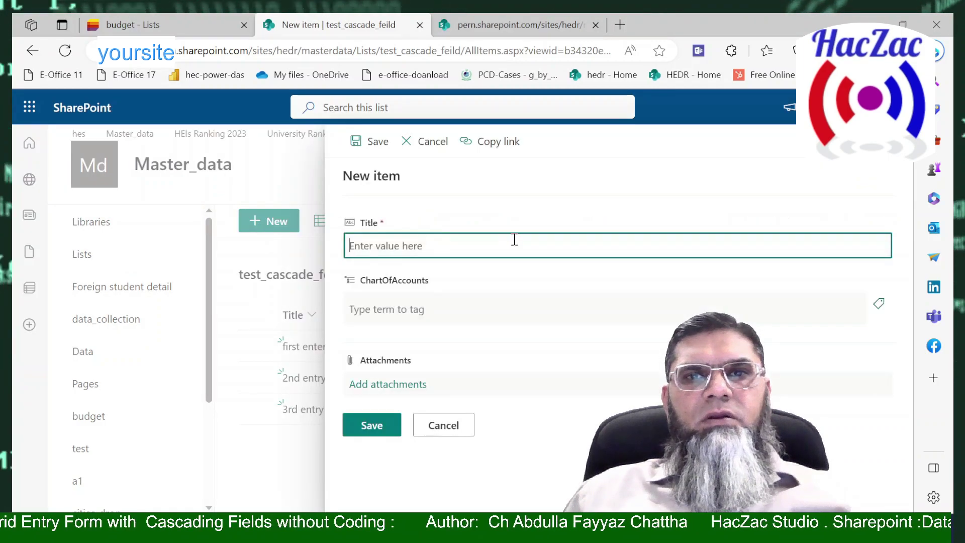
type("3")
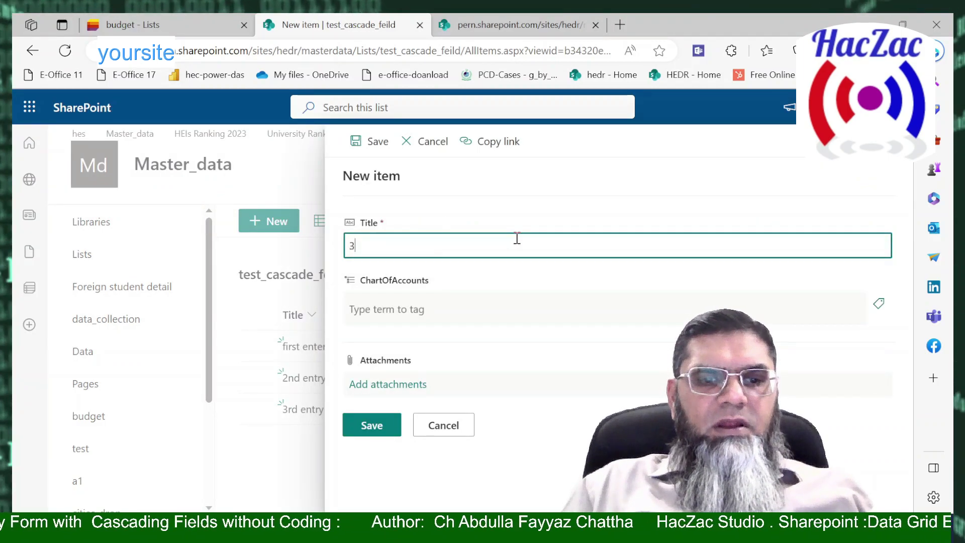
type("rd")
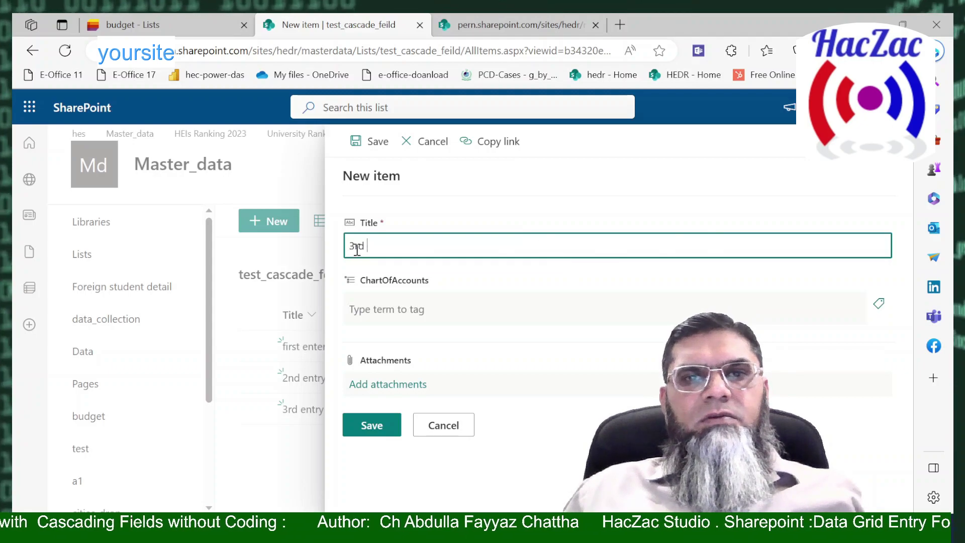
type(" enr")
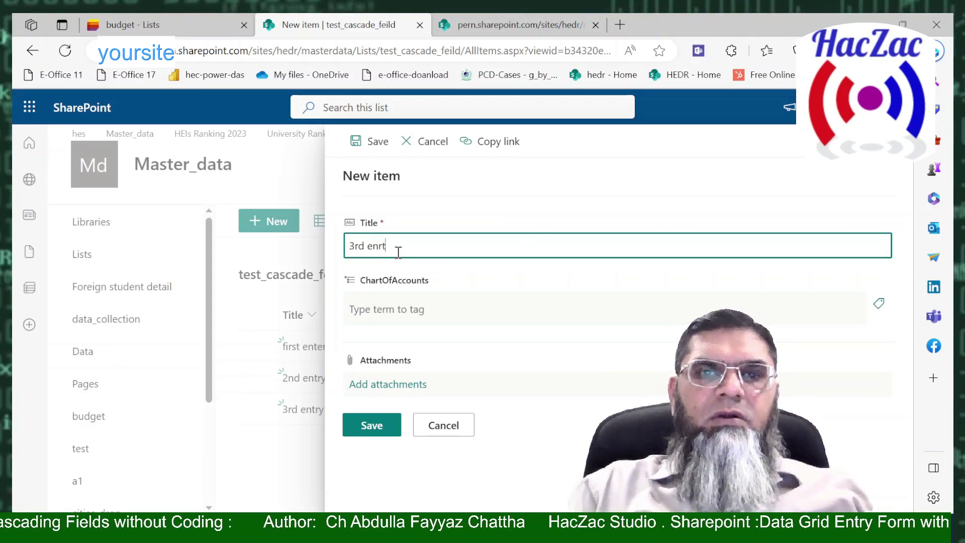
type("try")
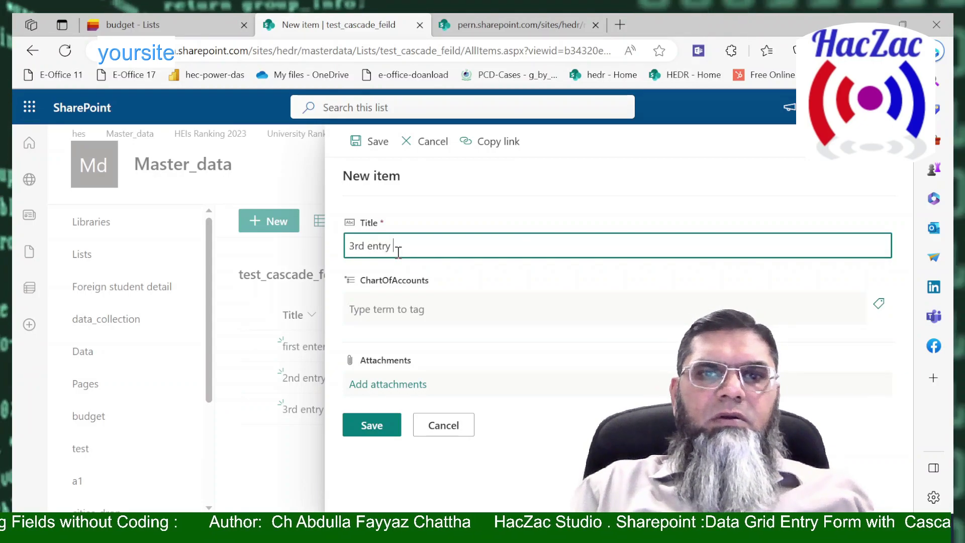
Tag the new item's ChartOfAccounts with Product #1 Cost from Cost of Goods Sold, 5000, and save the item.
left_click(454, 310)
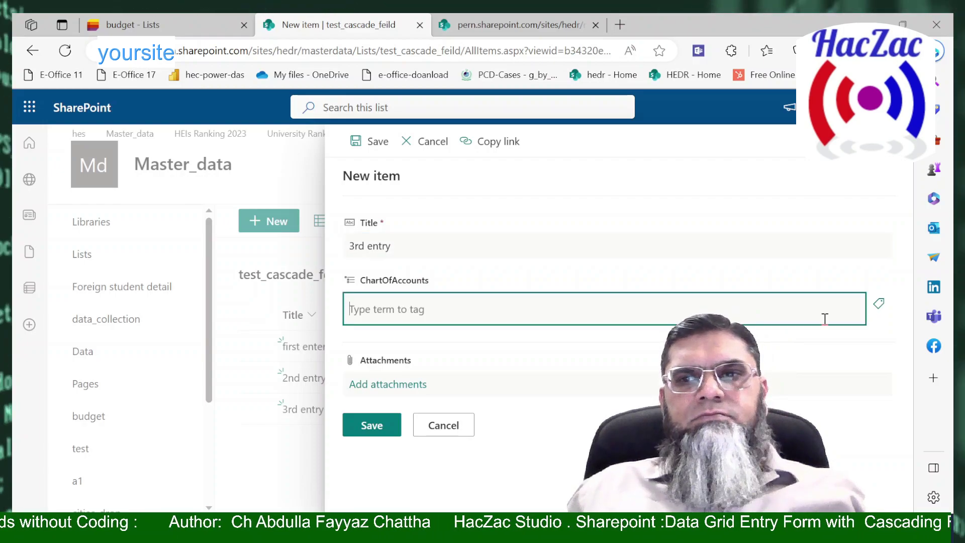
left_click(875, 311)
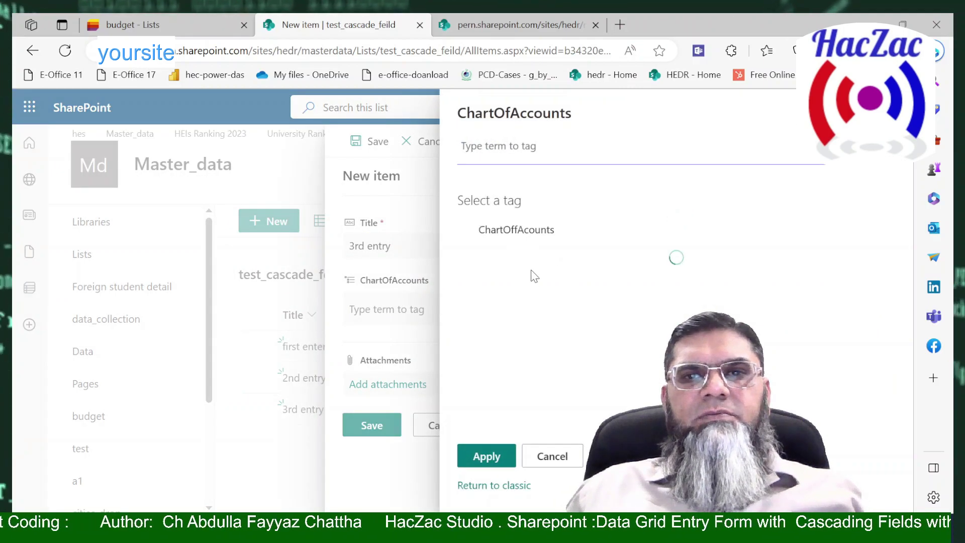
left_click(484, 261)
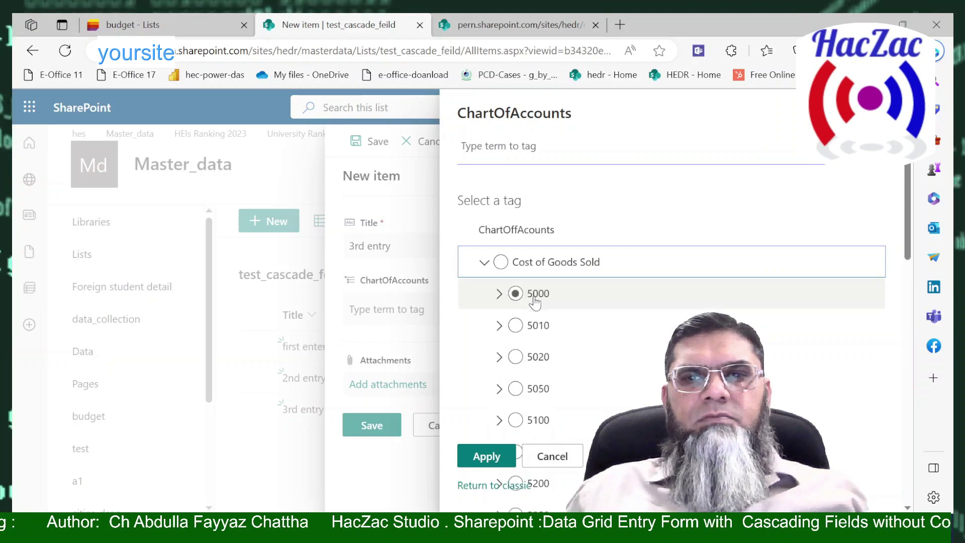
left_click(499, 293)
left_click(583, 318)
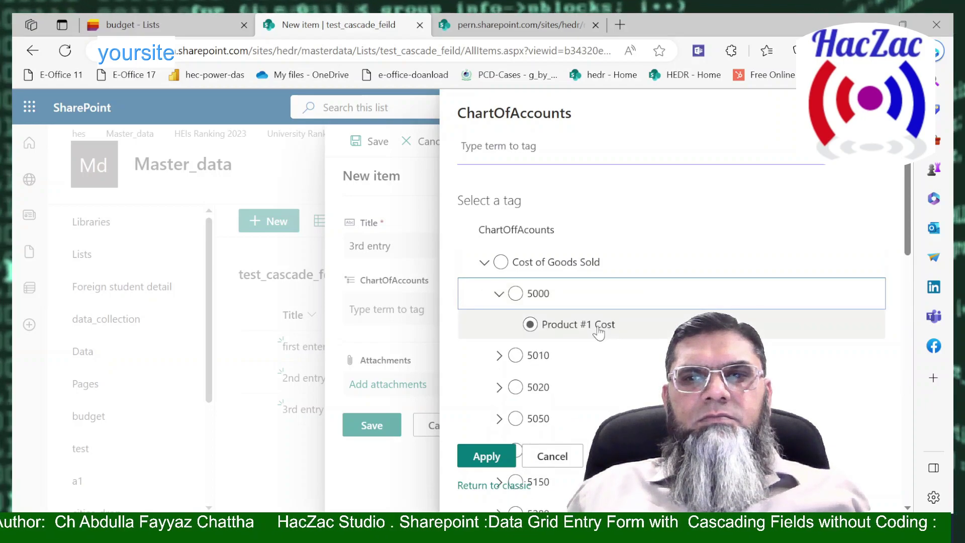
left_click(486, 456)
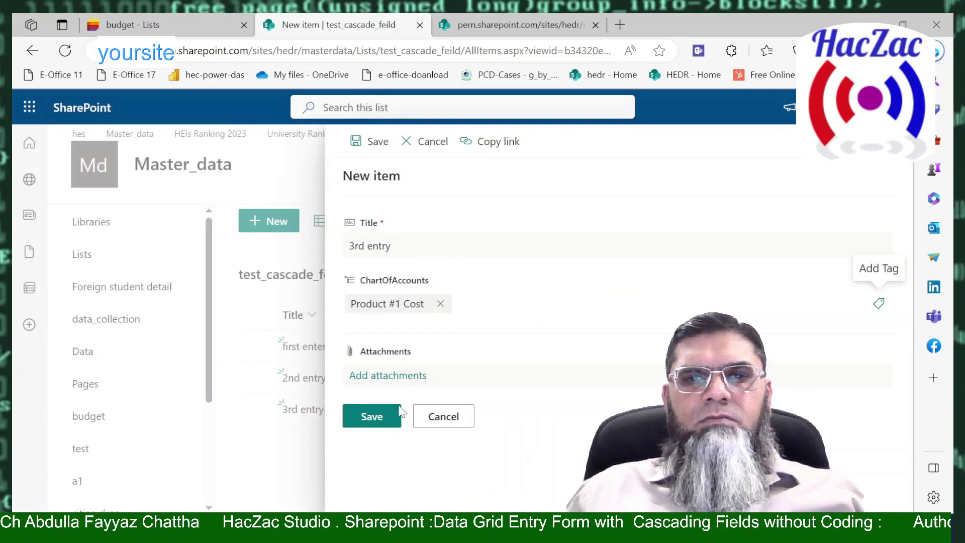
left_click(387, 417)
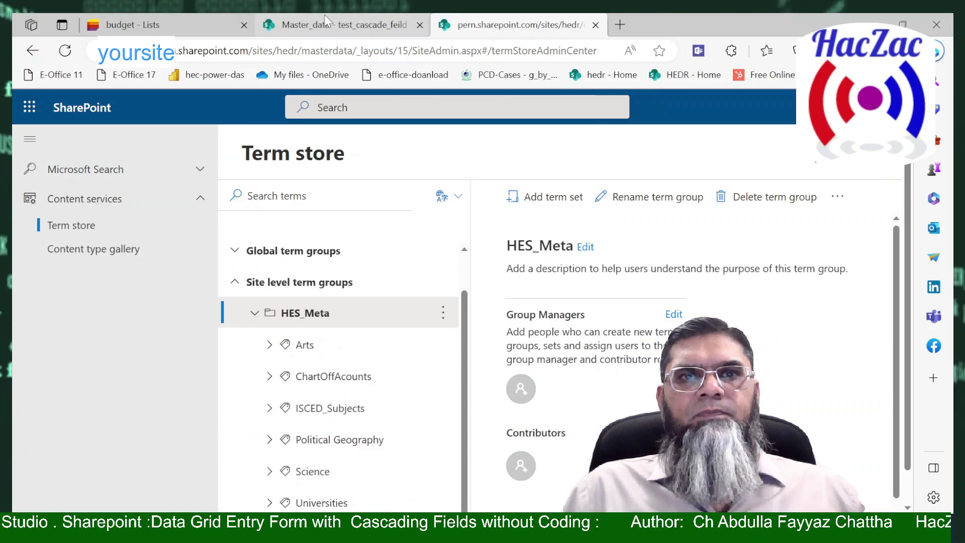
Review the list's site settings options and examine the term store's HES_Meta group, including the Cost of Goods Sold terms under ChartOffAcounts.
left_click(327, 22)
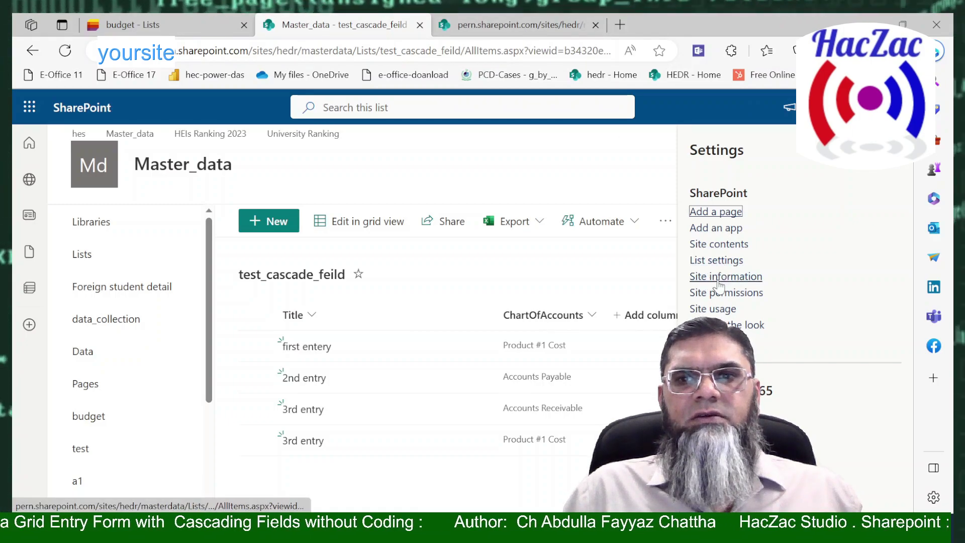
left_click(520, 25)
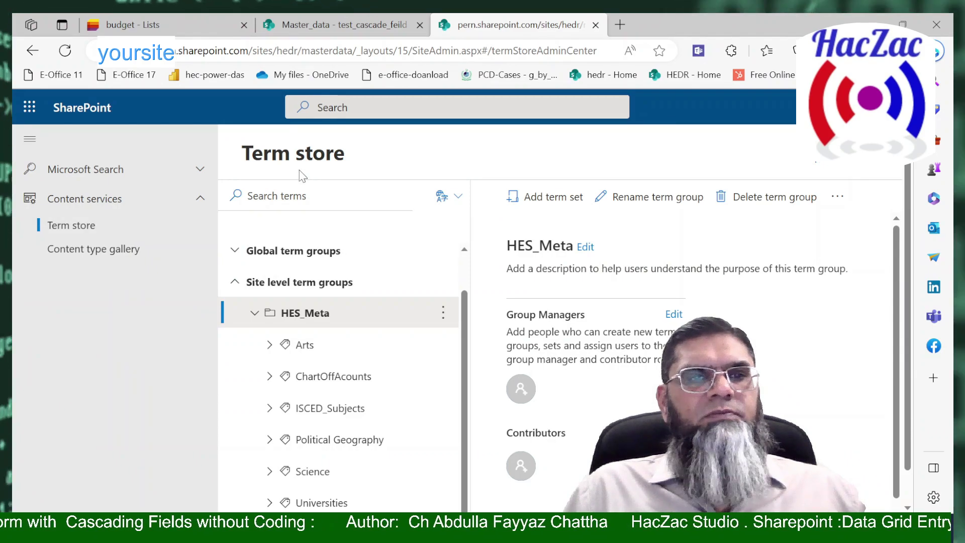
left_click(235, 283)
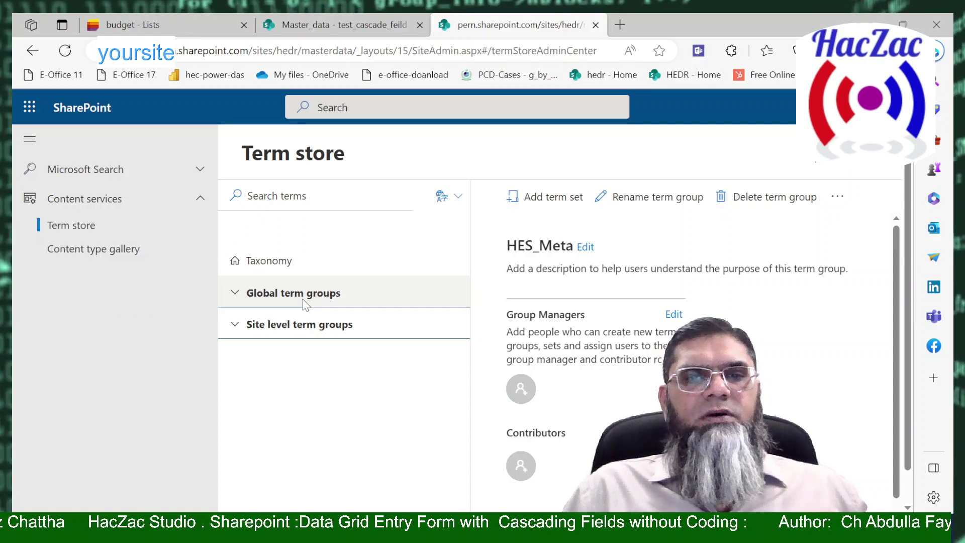
scroll(305, 304, "down", 1)
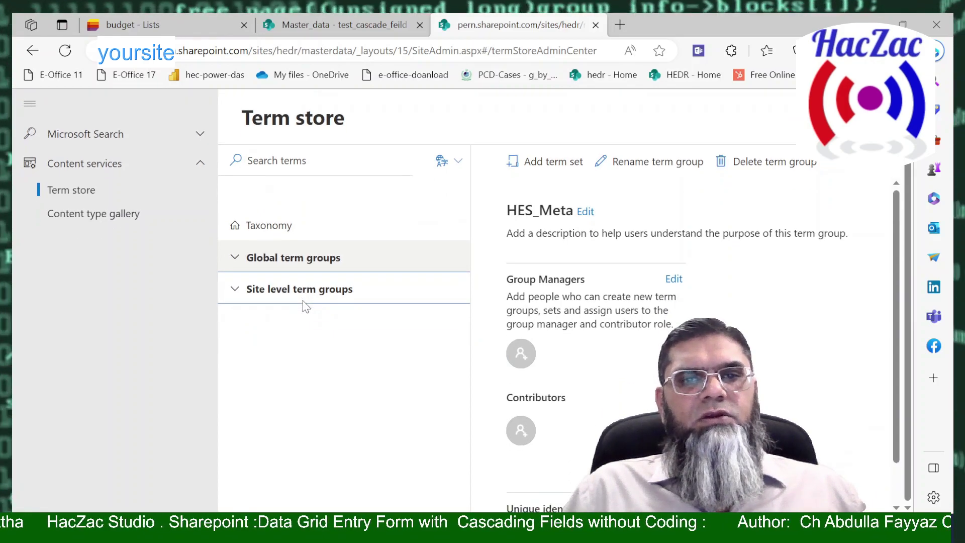
left_click(236, 292)
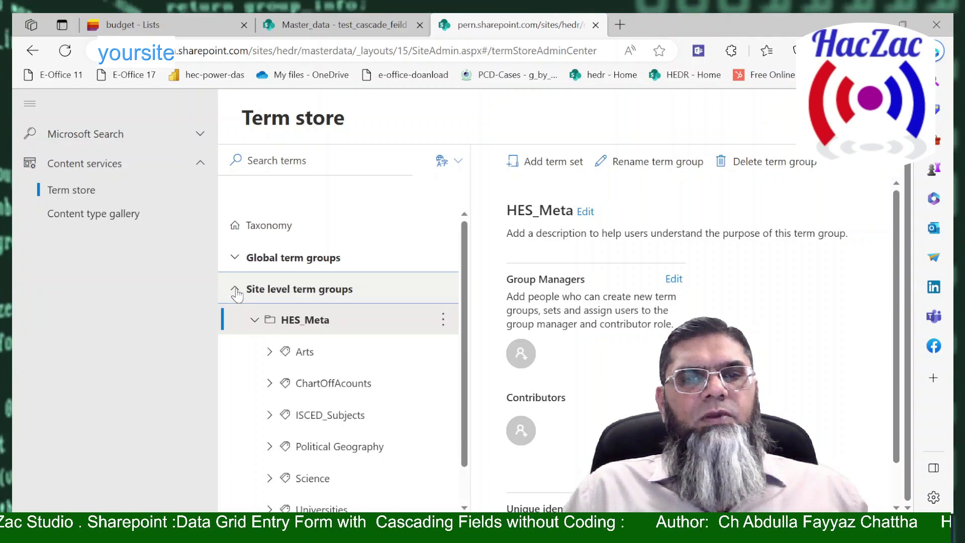
left_click(254, 321)
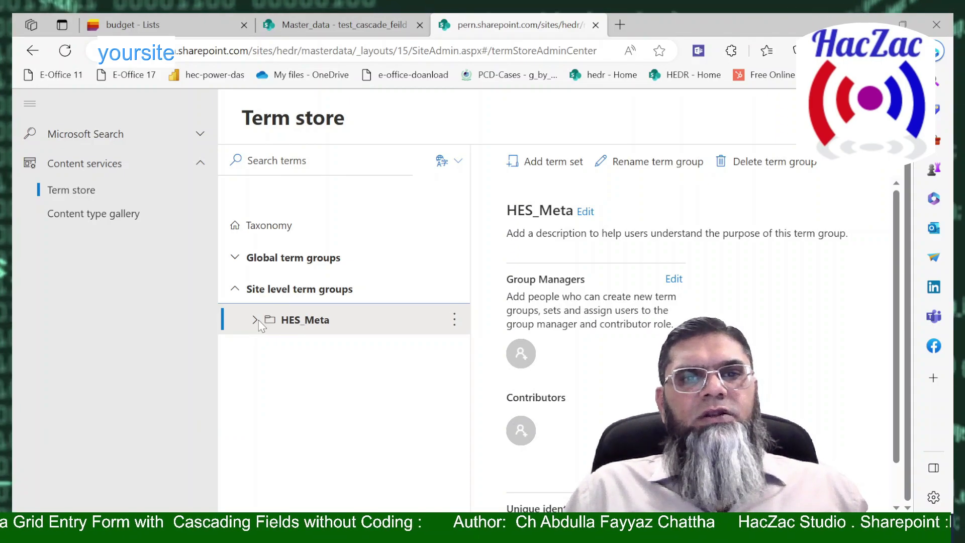
left_click(255, 321)
scroll(305, 350, "down", 1)
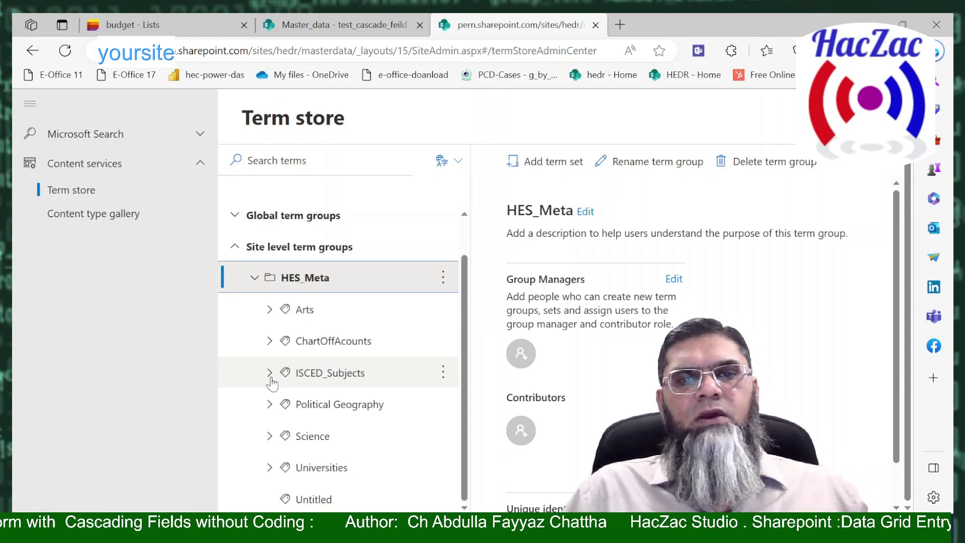
left_click(269, 343)
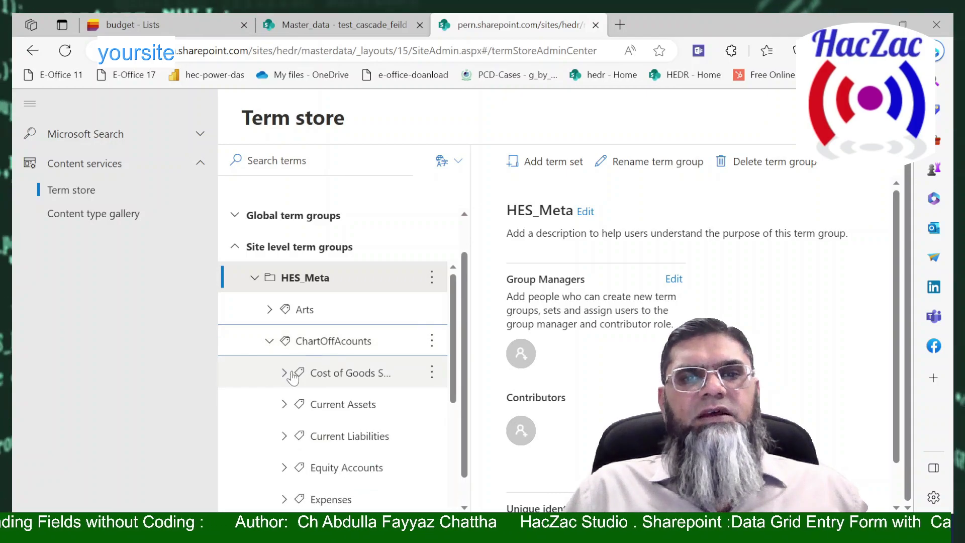
left_click(284, 373)
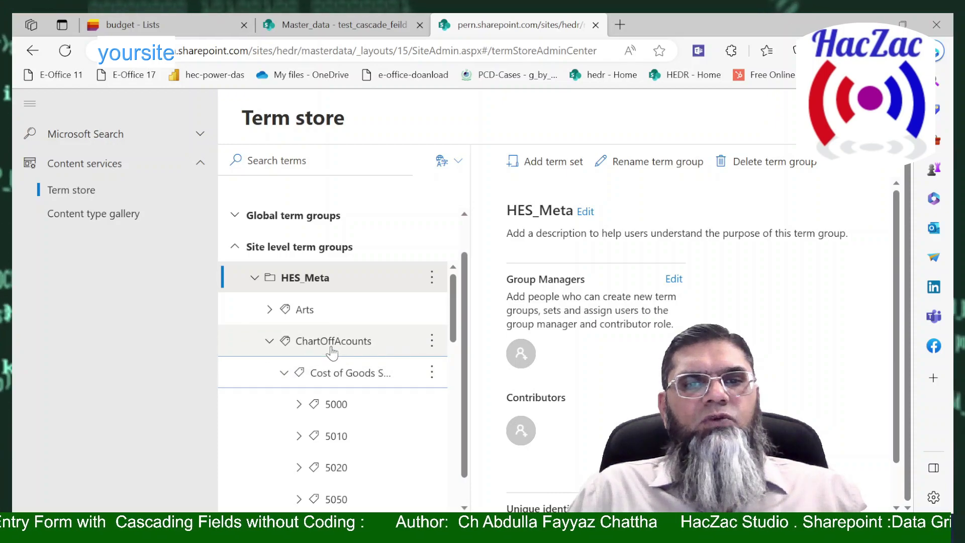
left_click(270, 341)
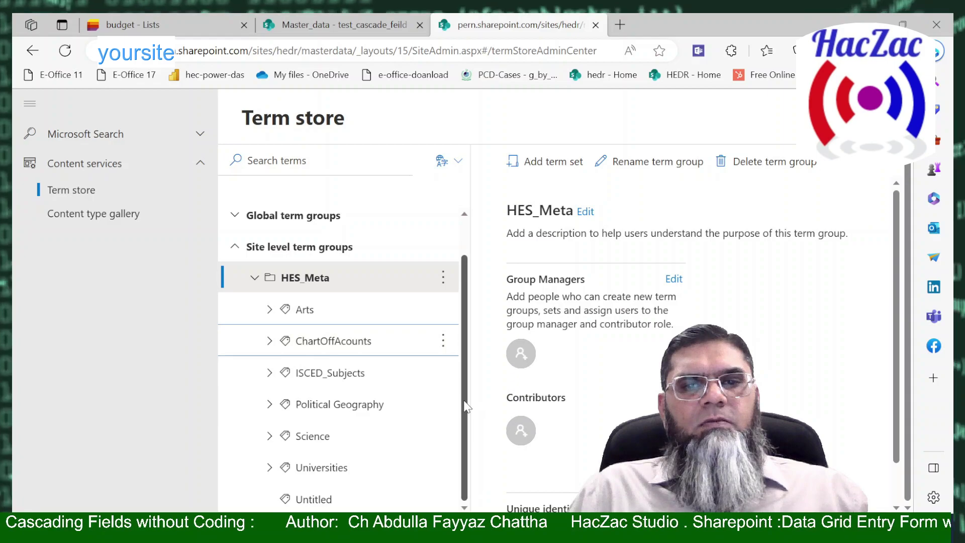
Examine the regional terms in the Universities term set, then collapse the set.
left_click(270, 467)
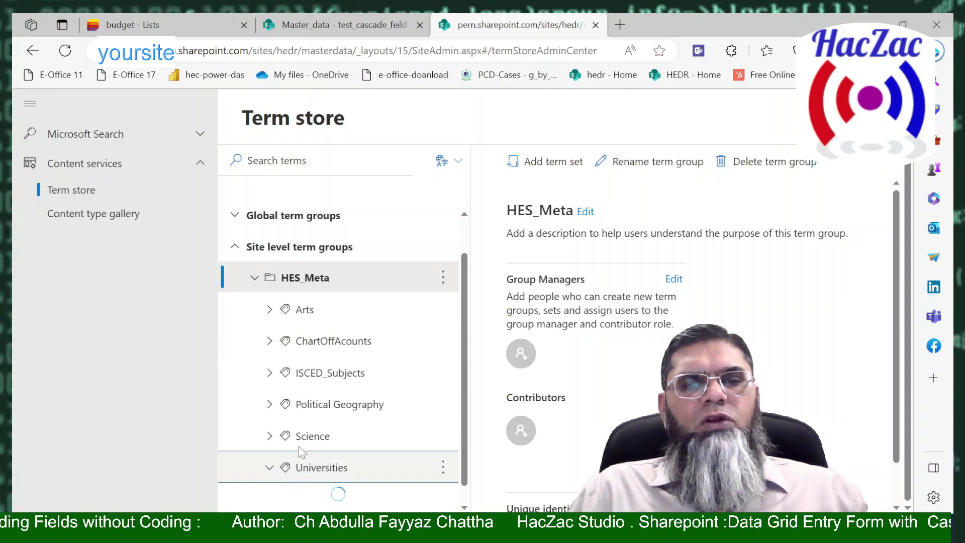
scroll(302, 452, "down", 2)
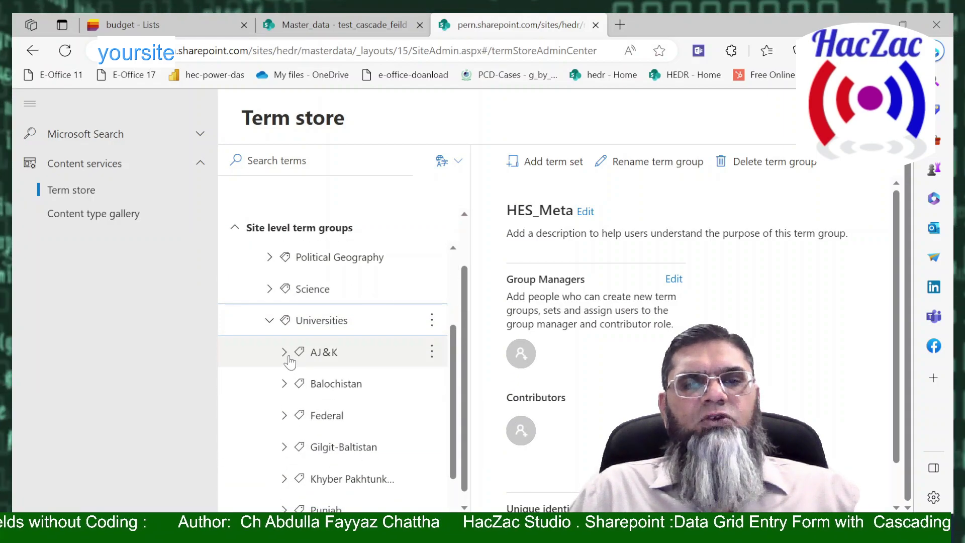
left_click(269, 322)
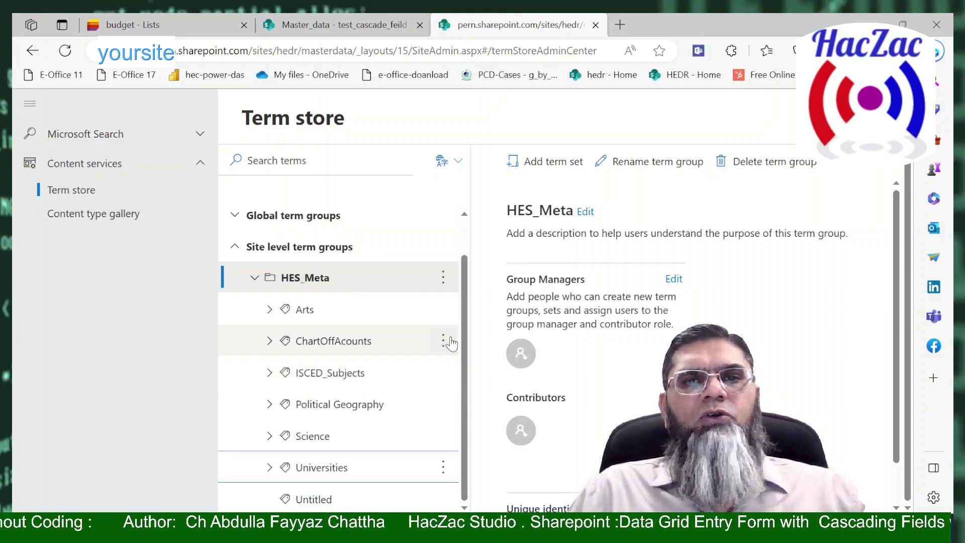
scroll(448, 340, "up", 1)
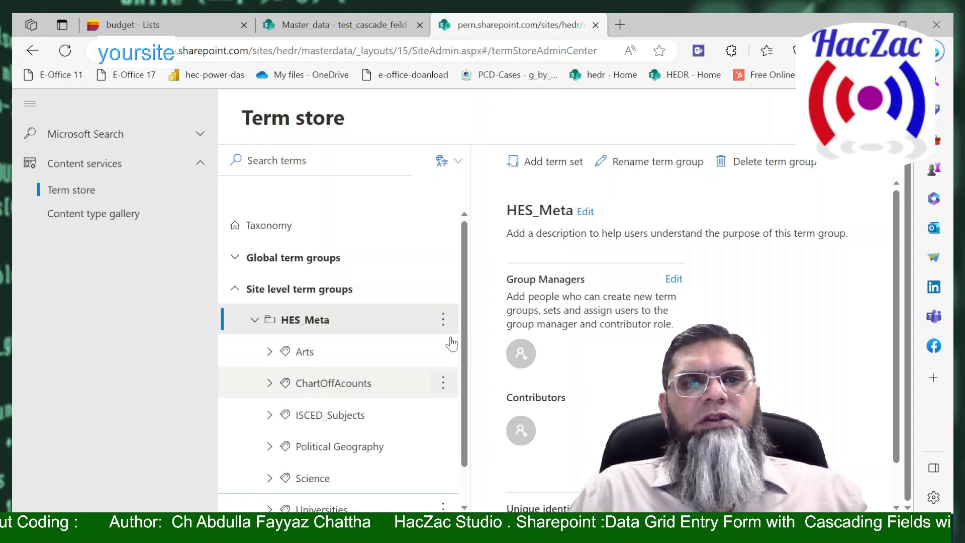
Add a term set named Regions to the HES_Meta group.
left_click(254, 321)
left_click(255, 322)
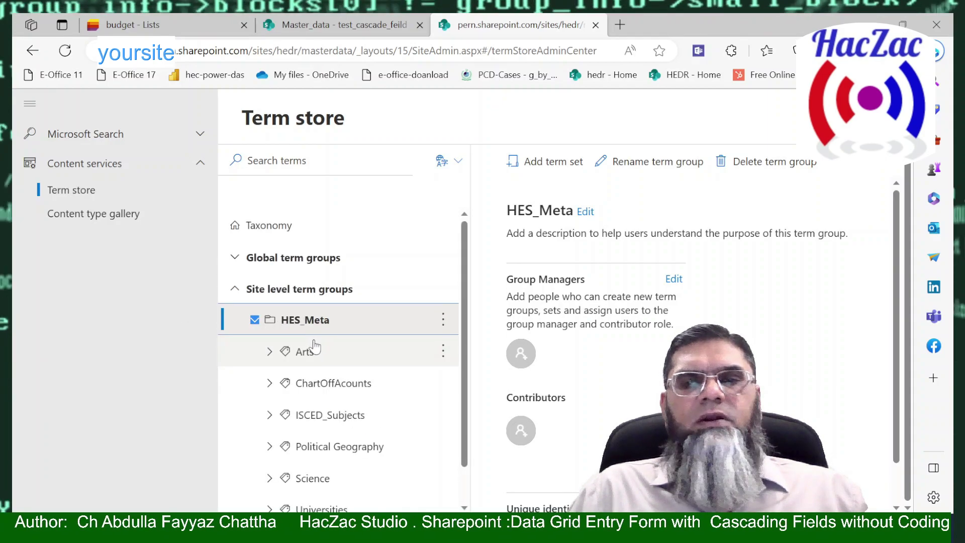
left_click(549, 166)
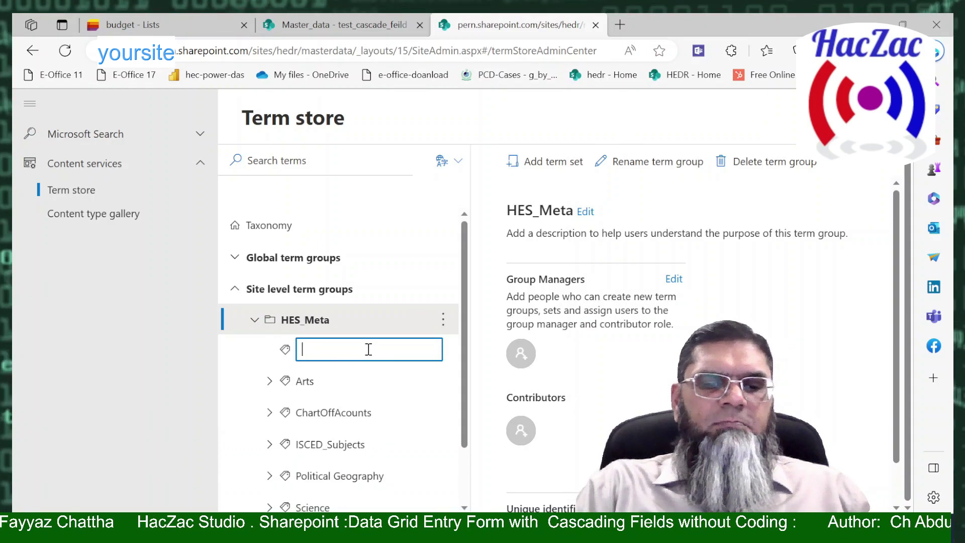
type("Regions")
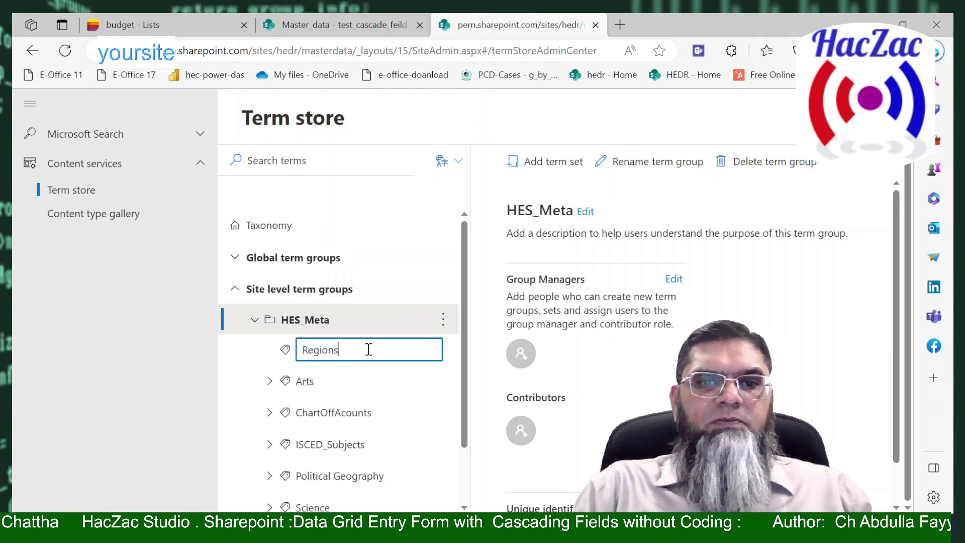
key("Return")
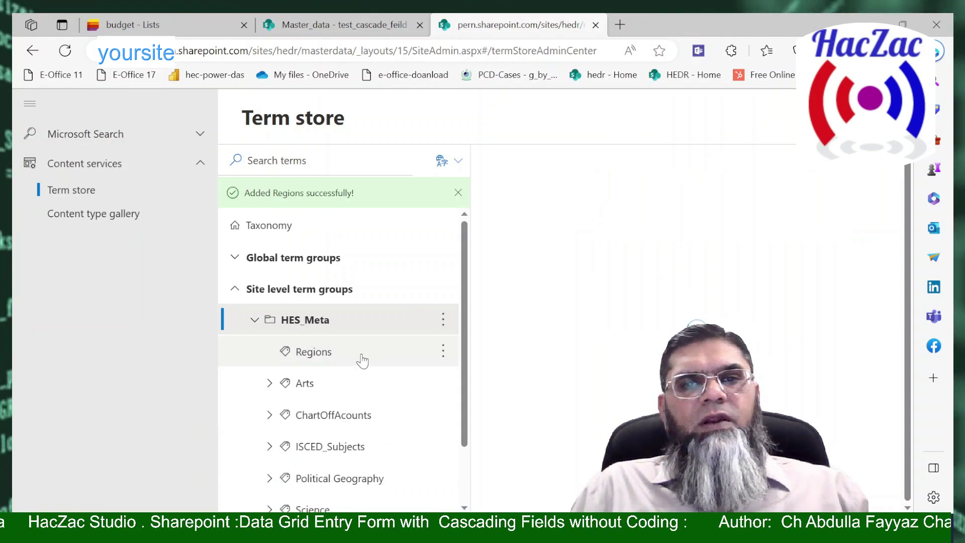
Add the term Punjab to the Regions term set.
left_click(362, 360)
left_click(442, 352)
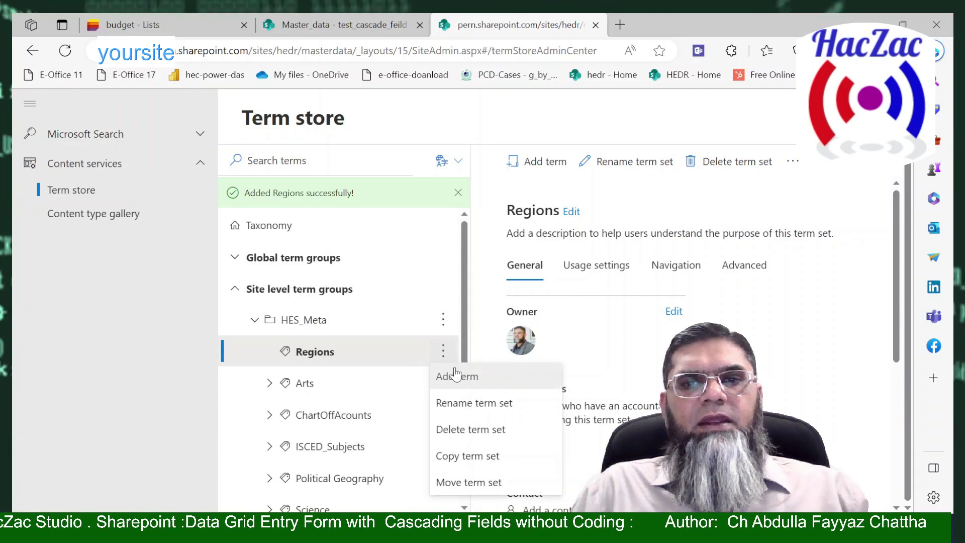
left_click(455, 374)
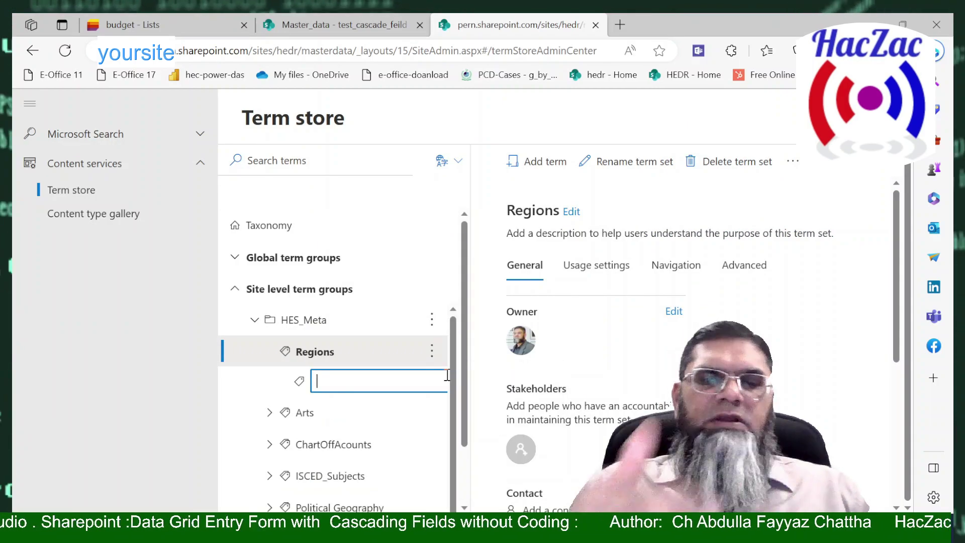
type("Punjab")
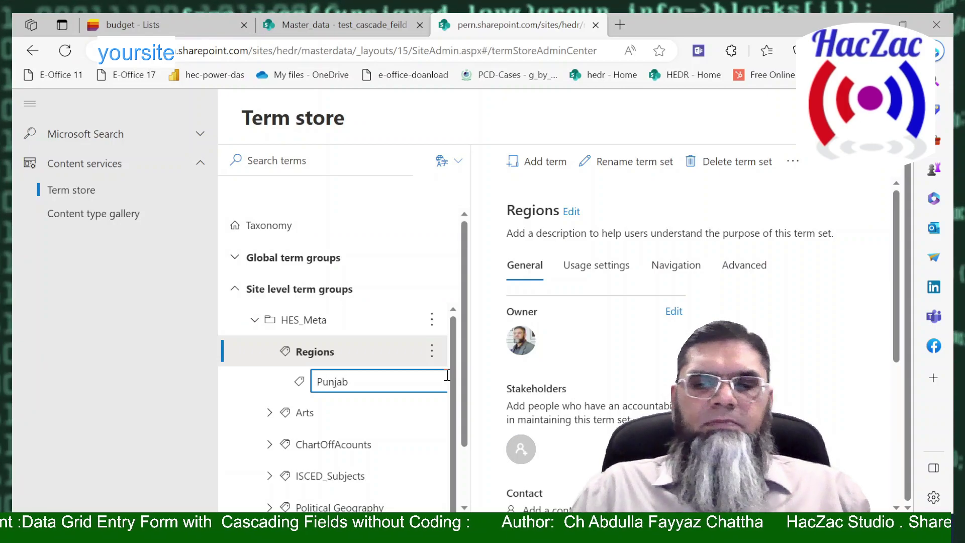
key("Return")
Add Sindh to the Regions term set as a second term at the same level as Punjab.
left_click(578, 336)
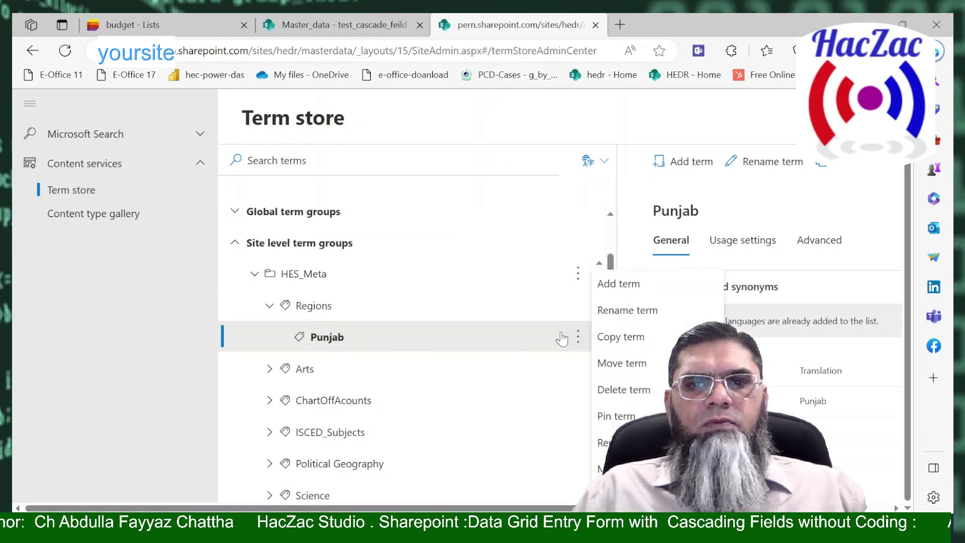
left_click(553, 307)
left_click(578, 306)
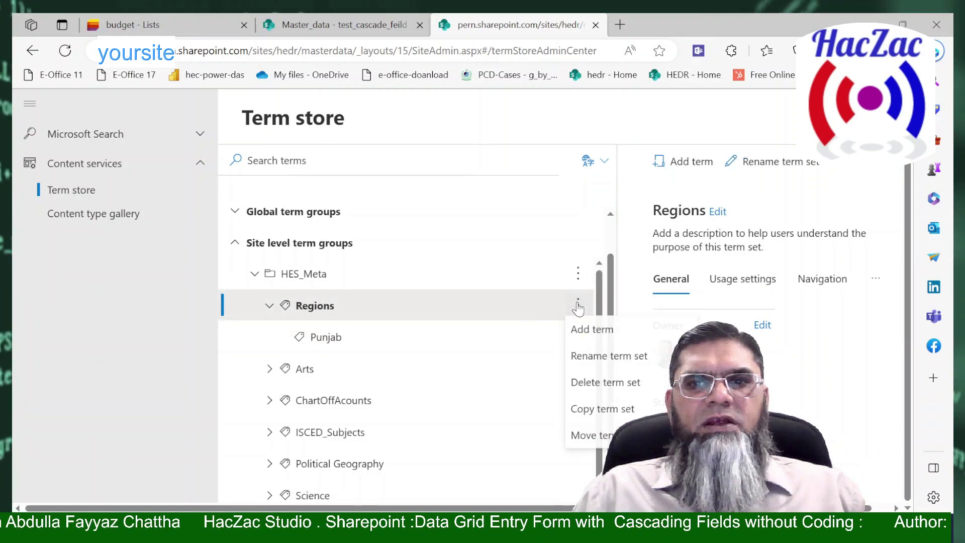
left_click(589, 329)
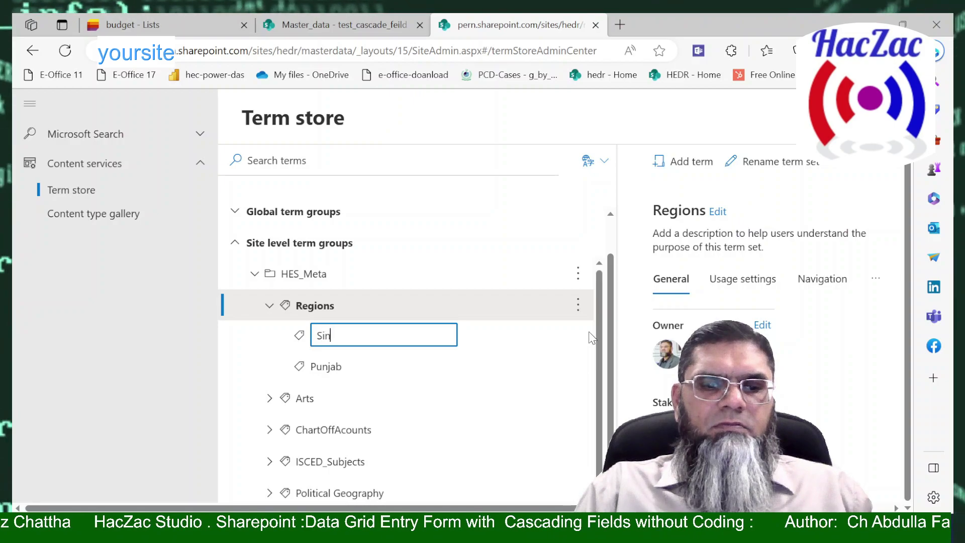
key("Return")
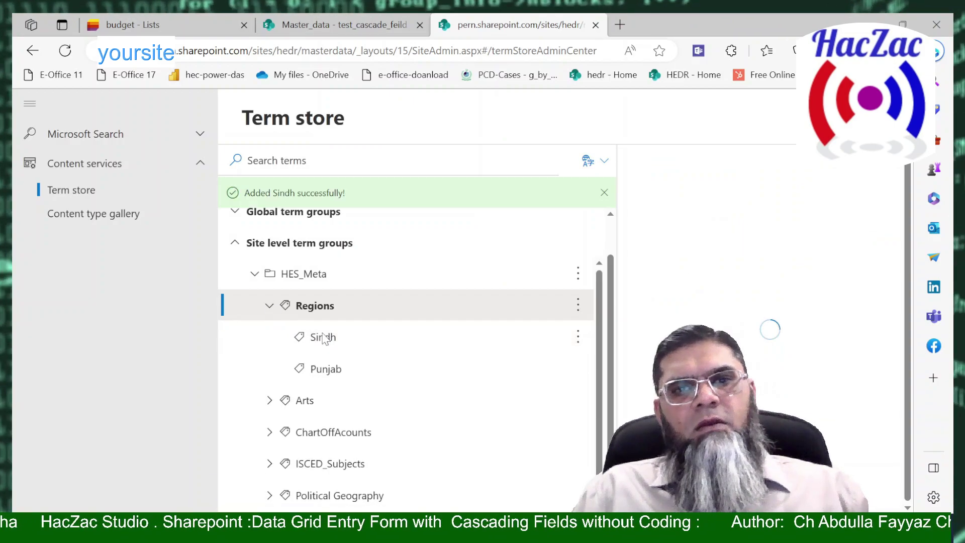
Try to add Karachi as a child term of Sindh.
left_click(329, 341)
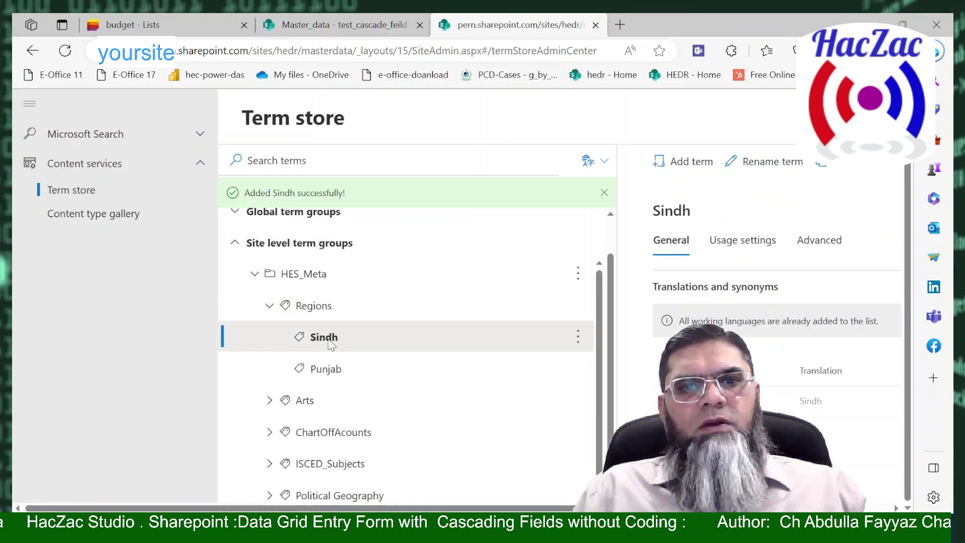
left_click(578, 338)
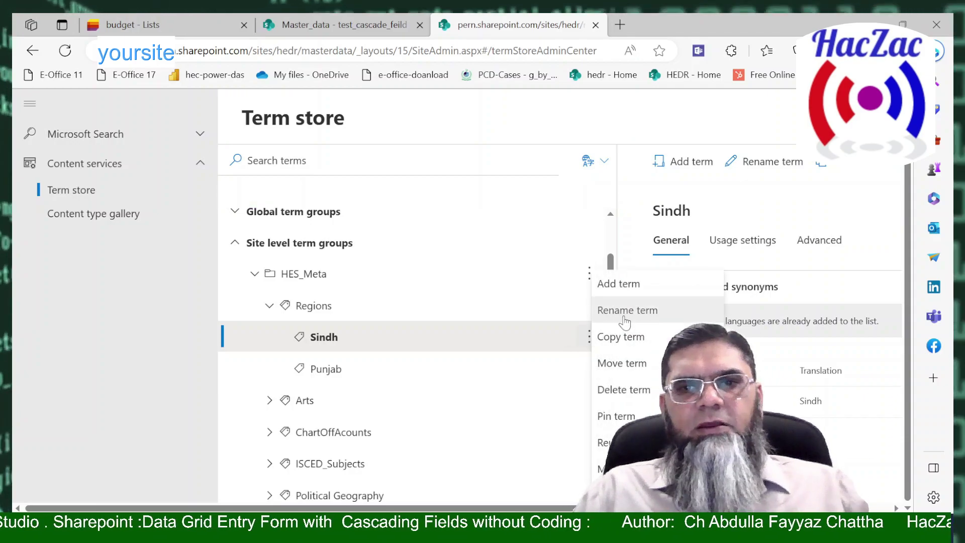
left_click(613, 284)
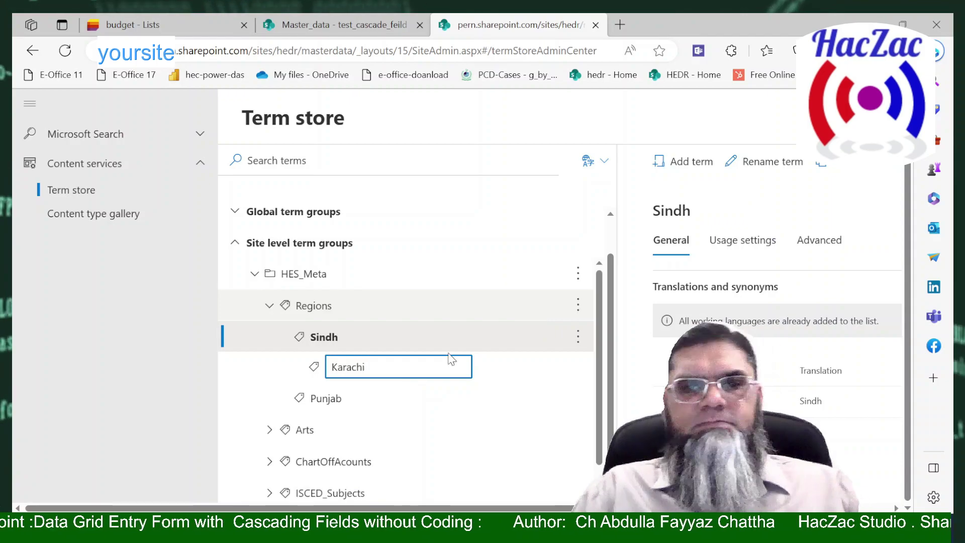
type("Karachi")
key("Return")
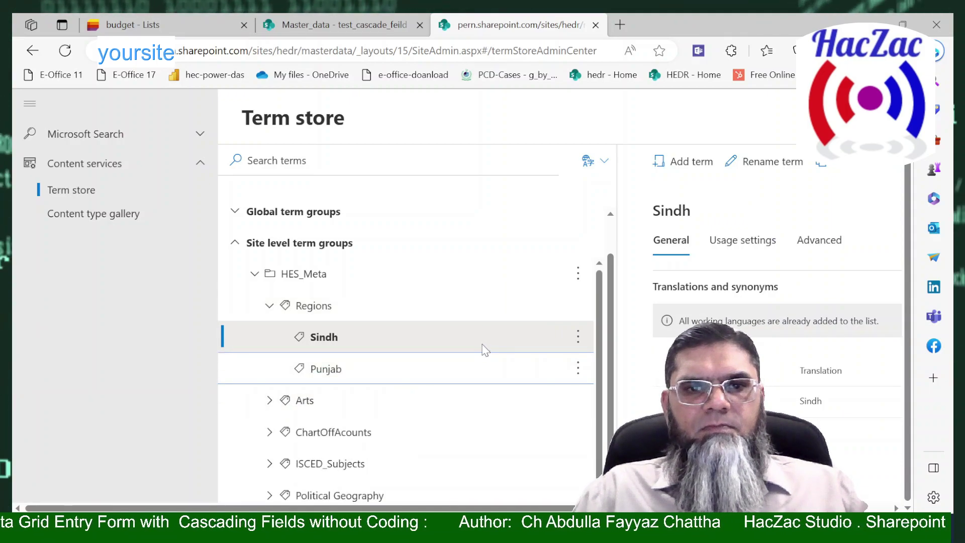
Add the child term Karachi under Sindh in the Regions term set.
left_click(578, 337)
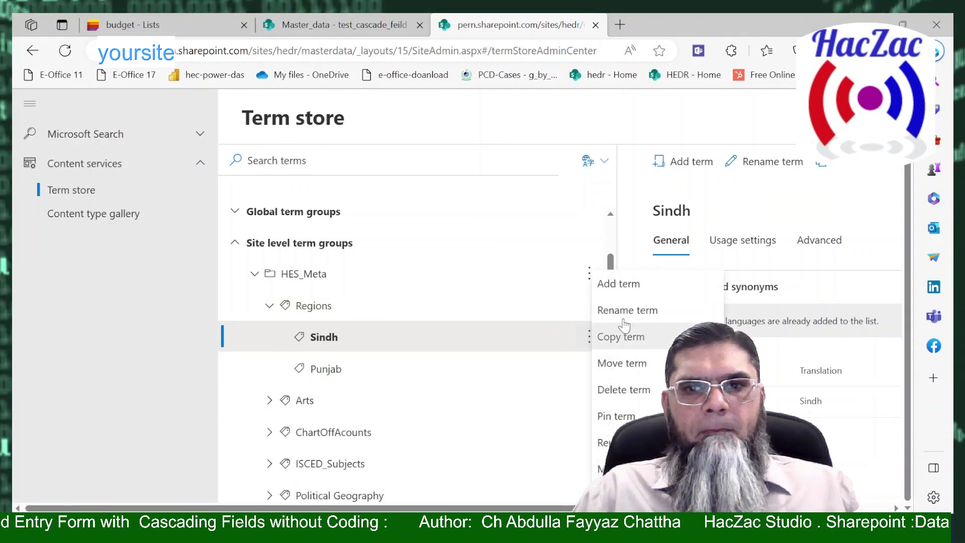
left_click(622, 287)
type("Karachi")
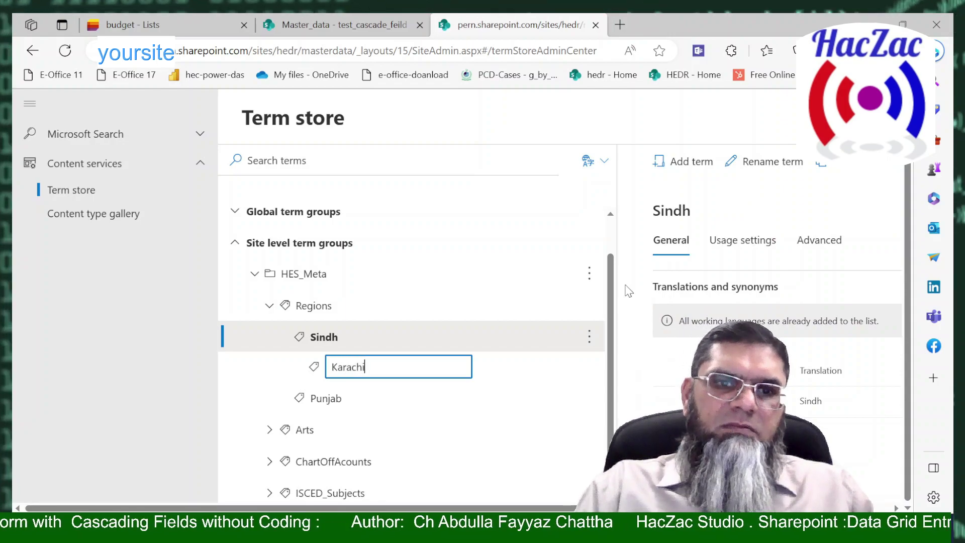
key("Return")
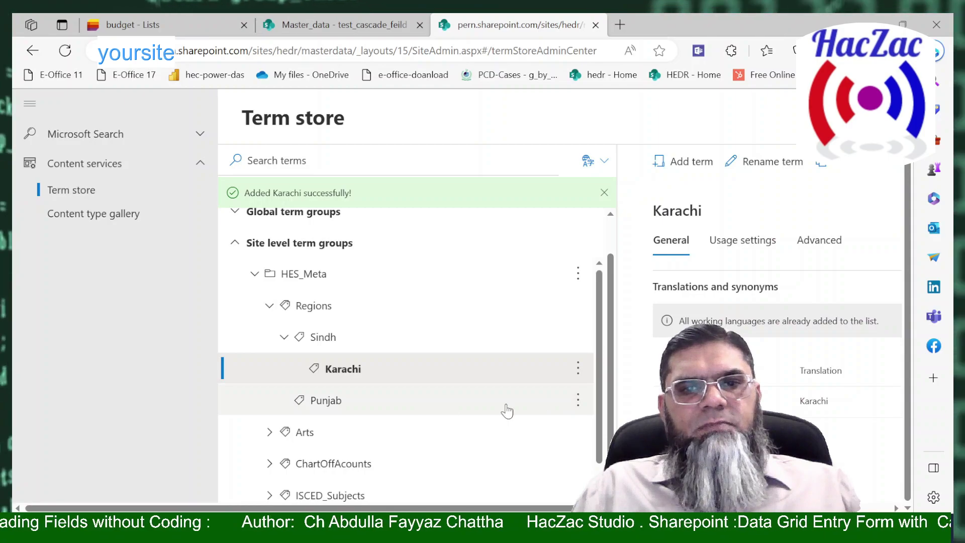
Add the child term lahore under Punjab in the Regions term set and select it.
left_click(578, 401)
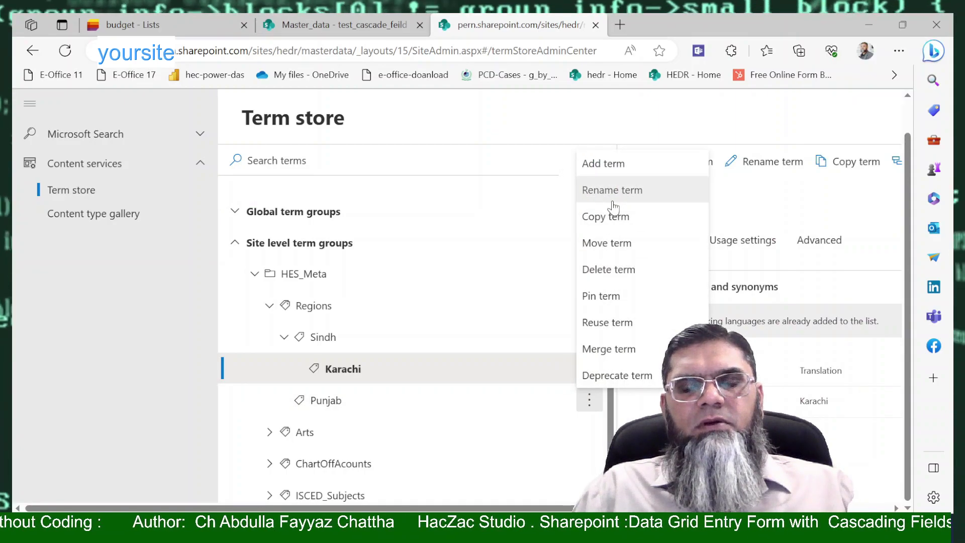
left_click(615, 173)
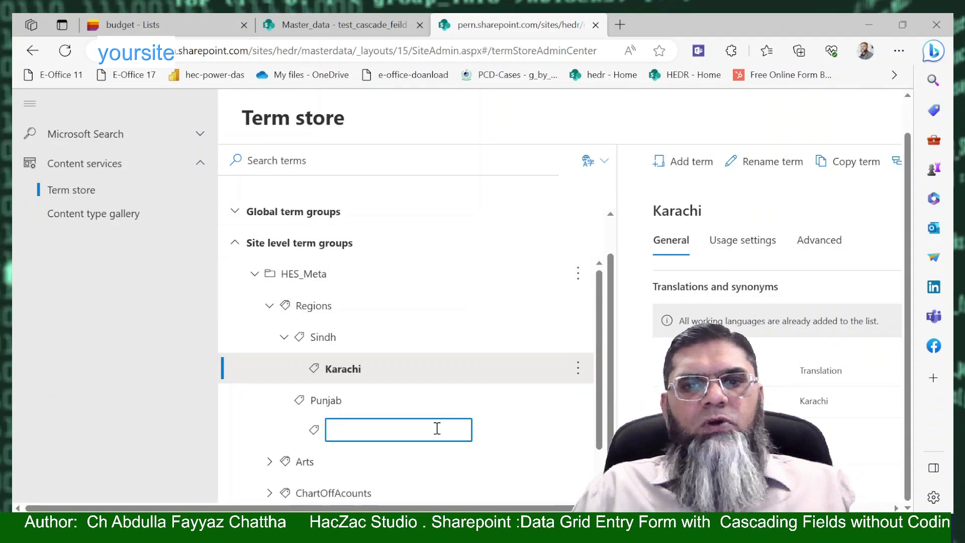
type(":ahore")
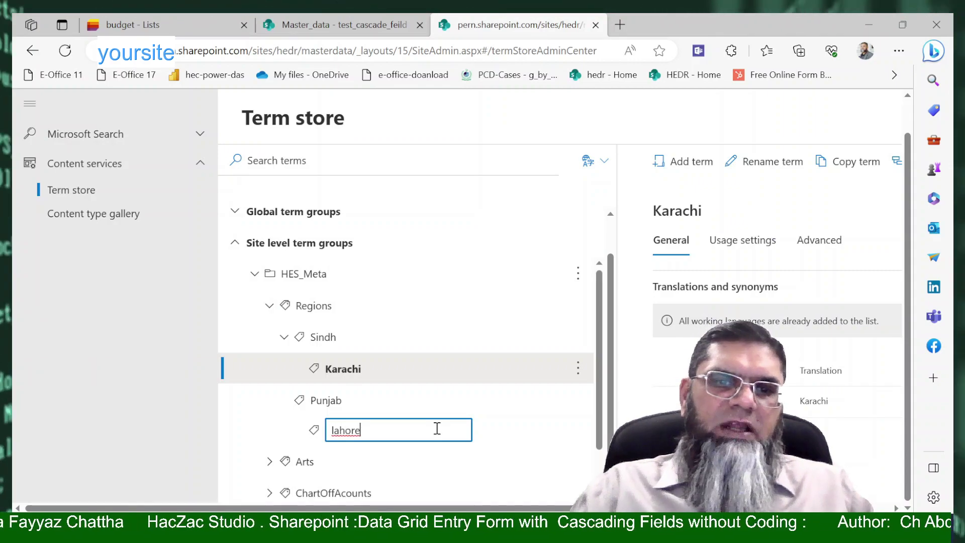
key("Return")
left_click(351, 433)
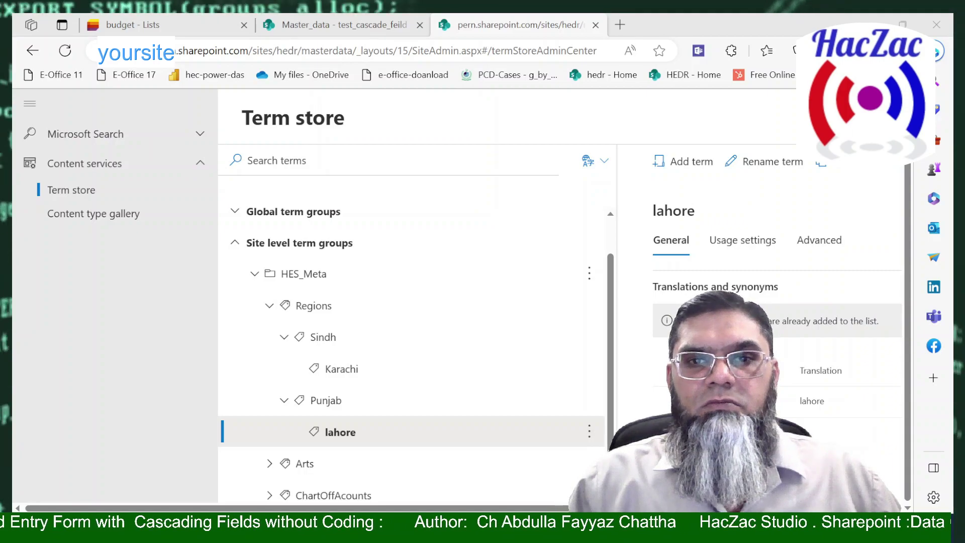
Examine the nested levels of the ISCED_Subjects term set, down through the Agriculture, forestry, fisheries and veterinary branch to its lowest terms.
scroll(599, 367, "down", 1)
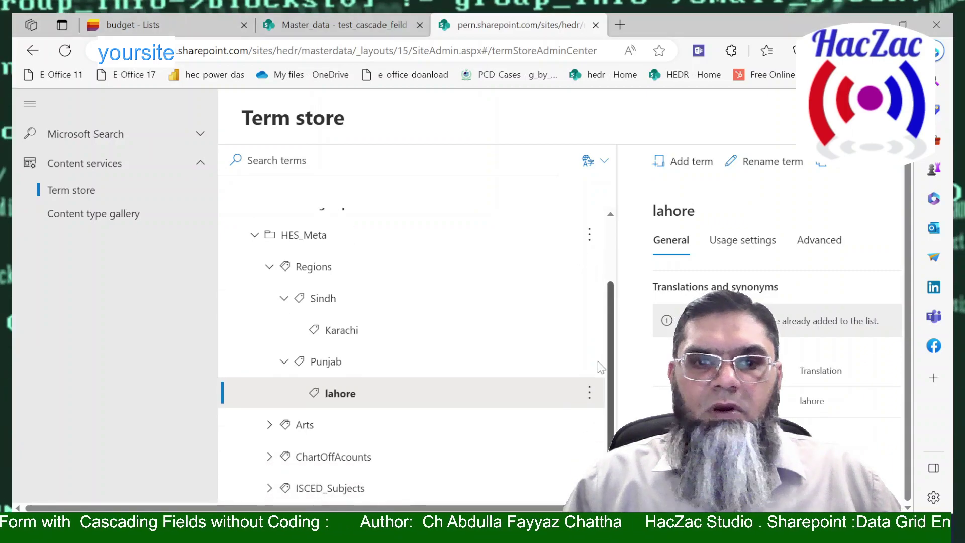
scroll(455, 402, "down", 3)
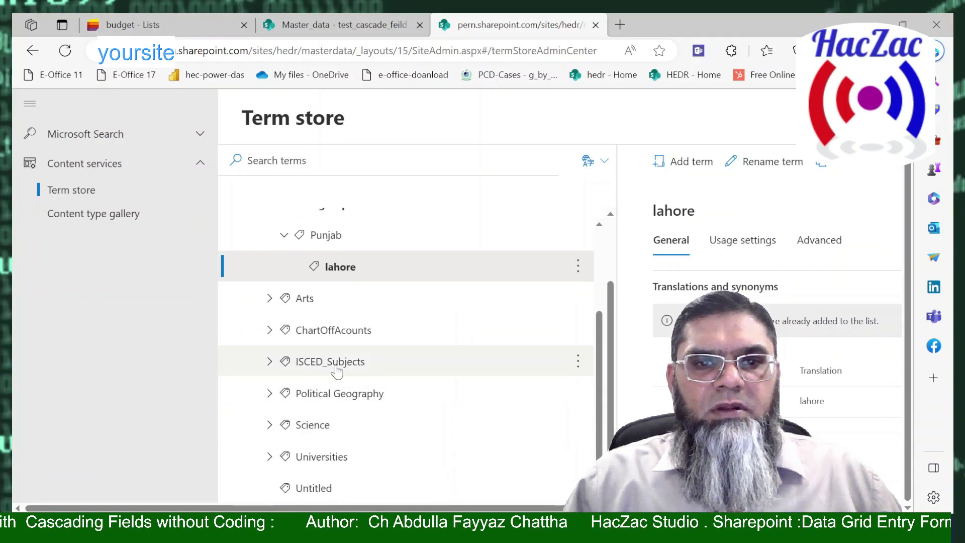
left_click(269, 363)
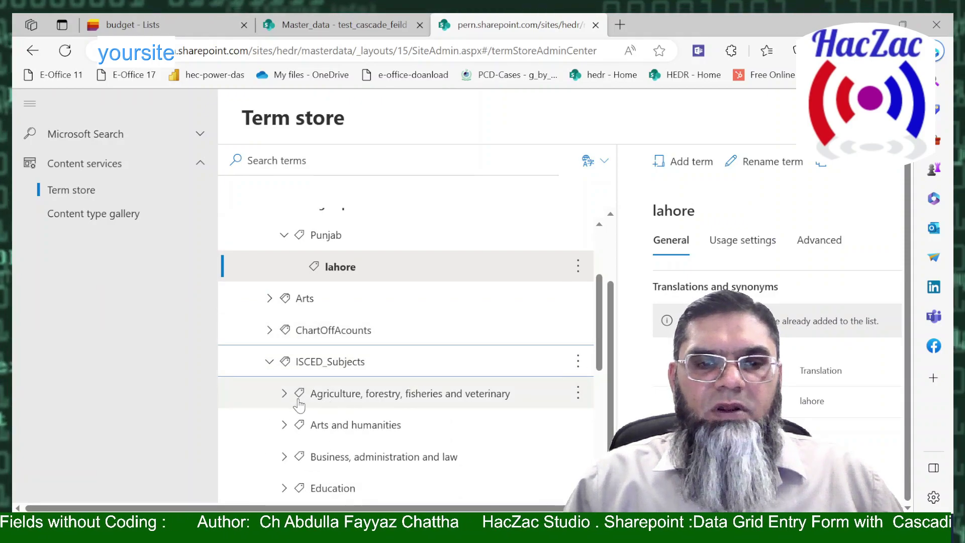
left_click(284, 393)
scroll(362, 431, "down", 3)
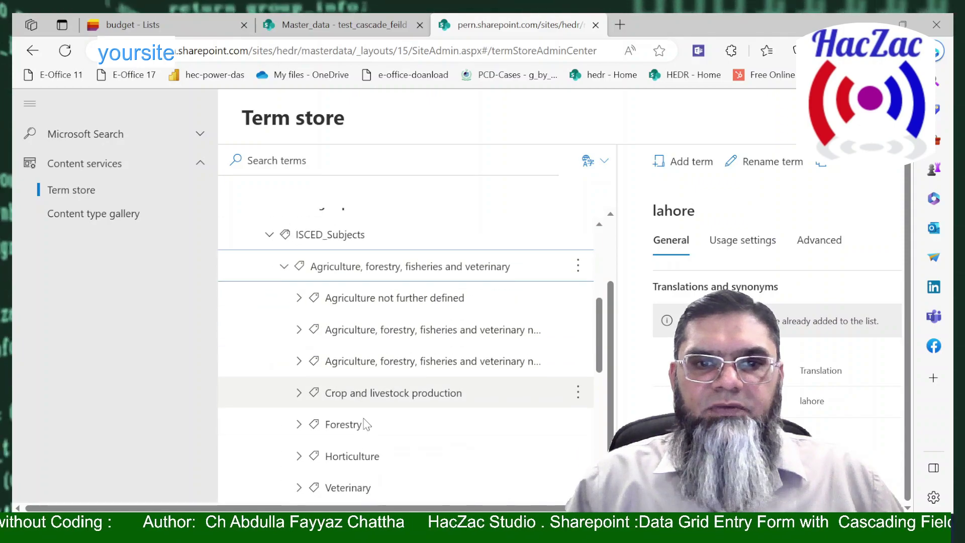
left_click(300, 330)
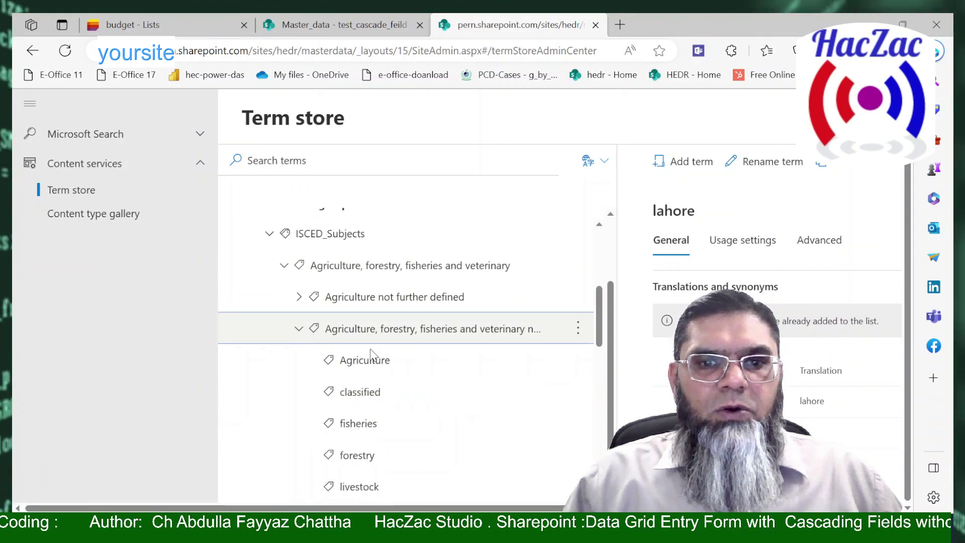
scroll(464, 372, "down", 1)
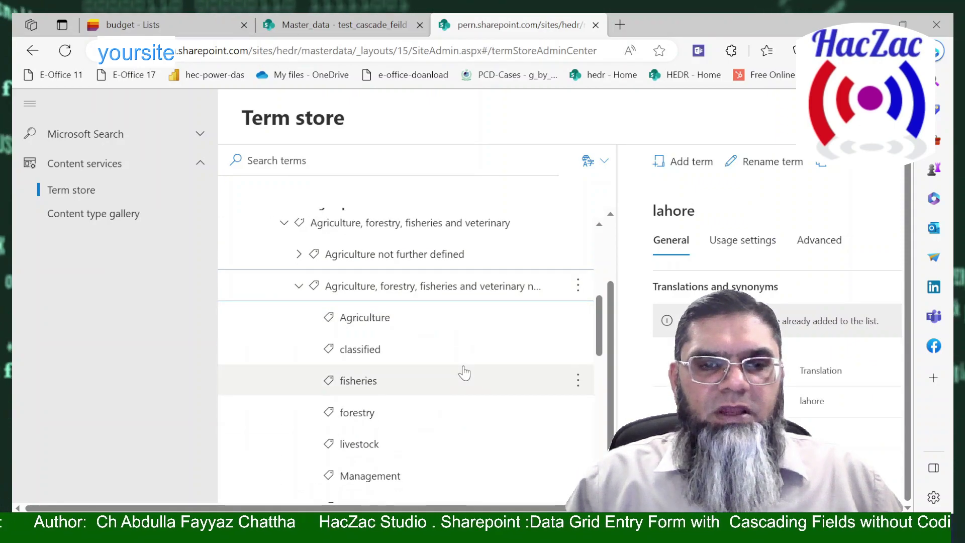
scroll(467, 375, "down", 2)
scroll(466, 375, "down", 1)
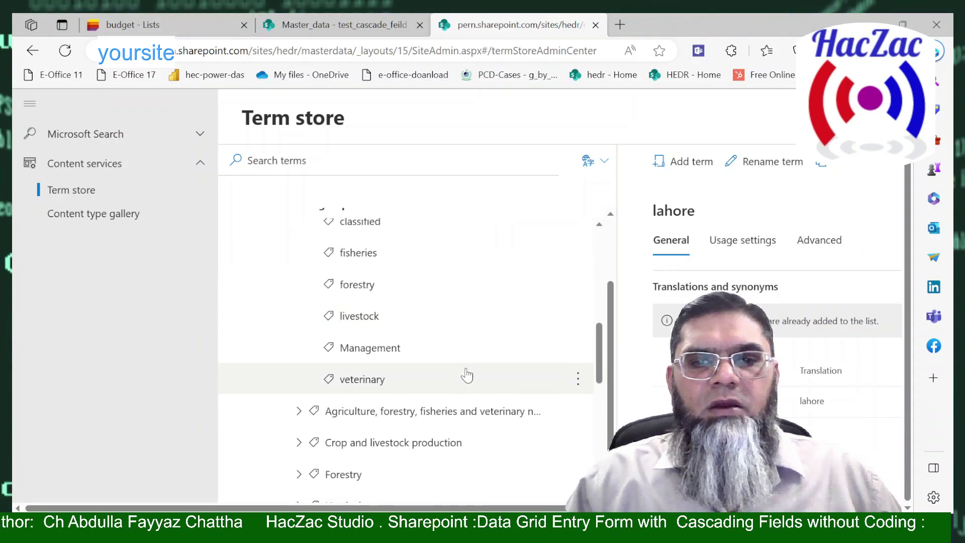